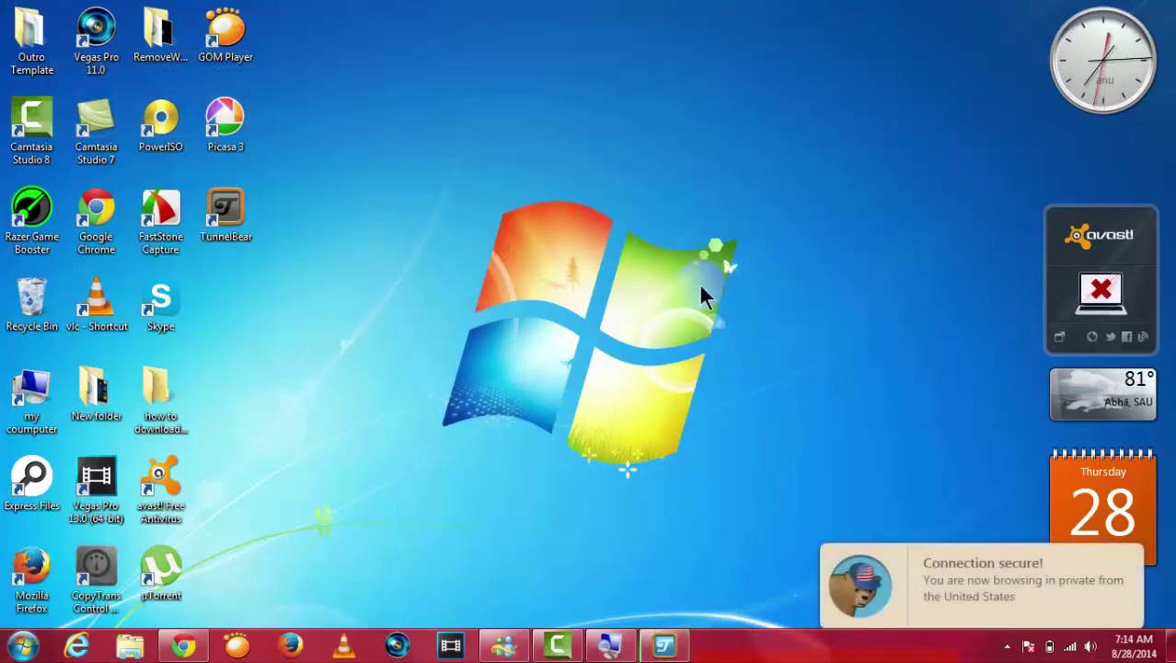
- Restore Chrome and compare the hola.org Blocked URL tab with the netflix.com network-error tab
left_click(188, 651)
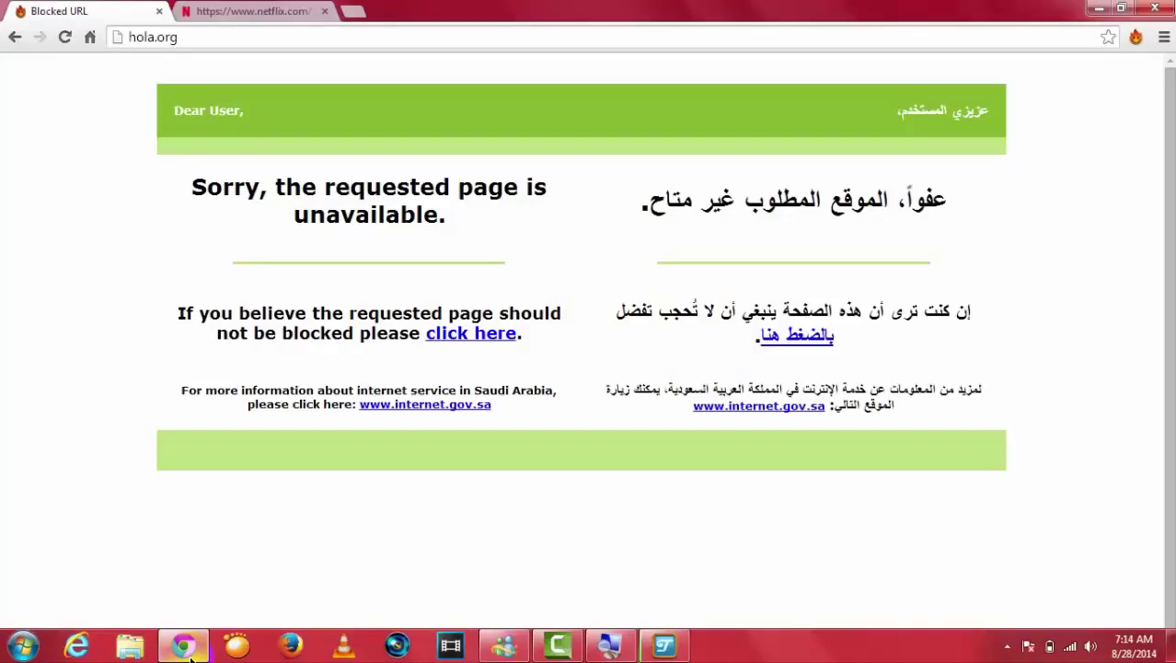
left_click(1097, 9)
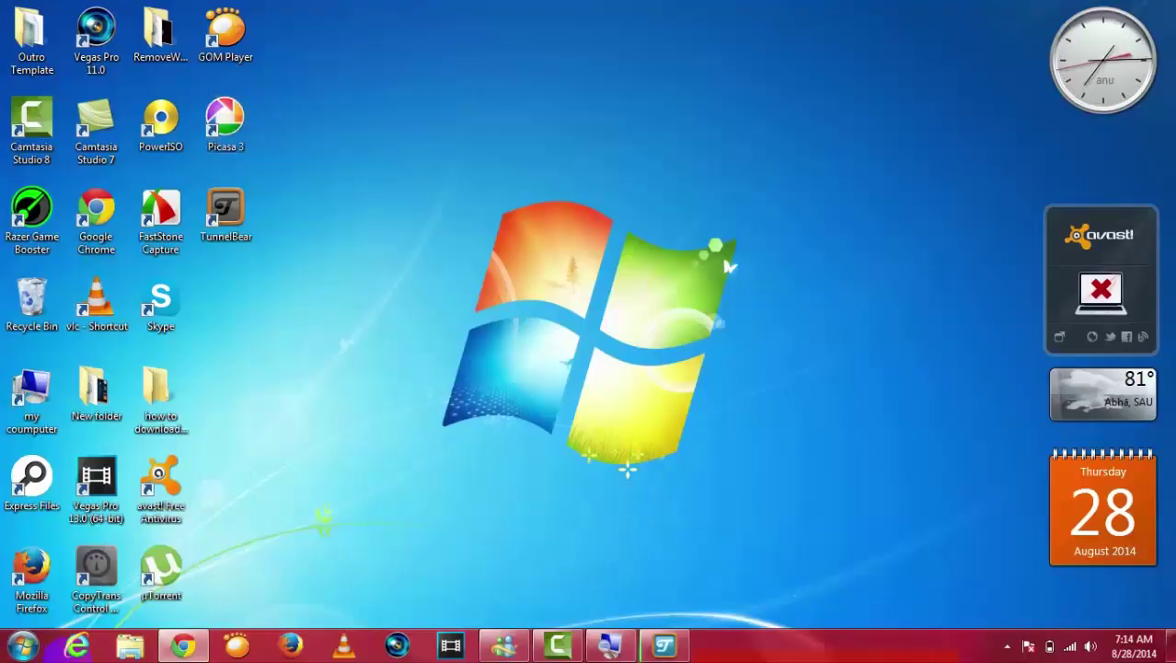
left_click(185, 644)
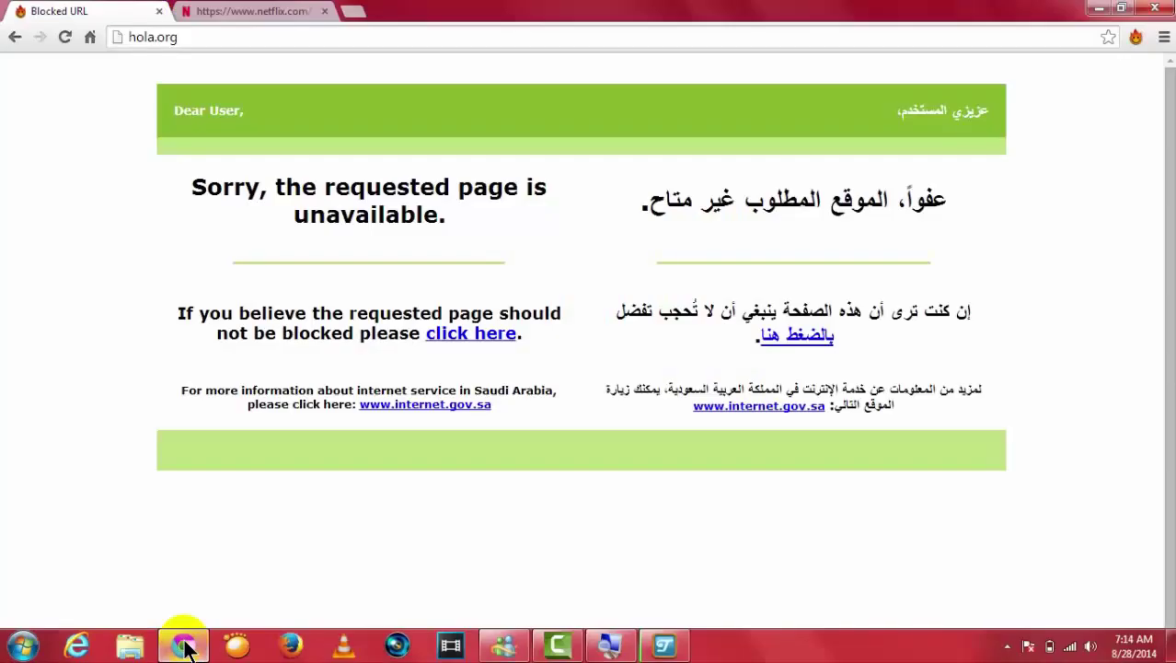
left_click(221, 10)
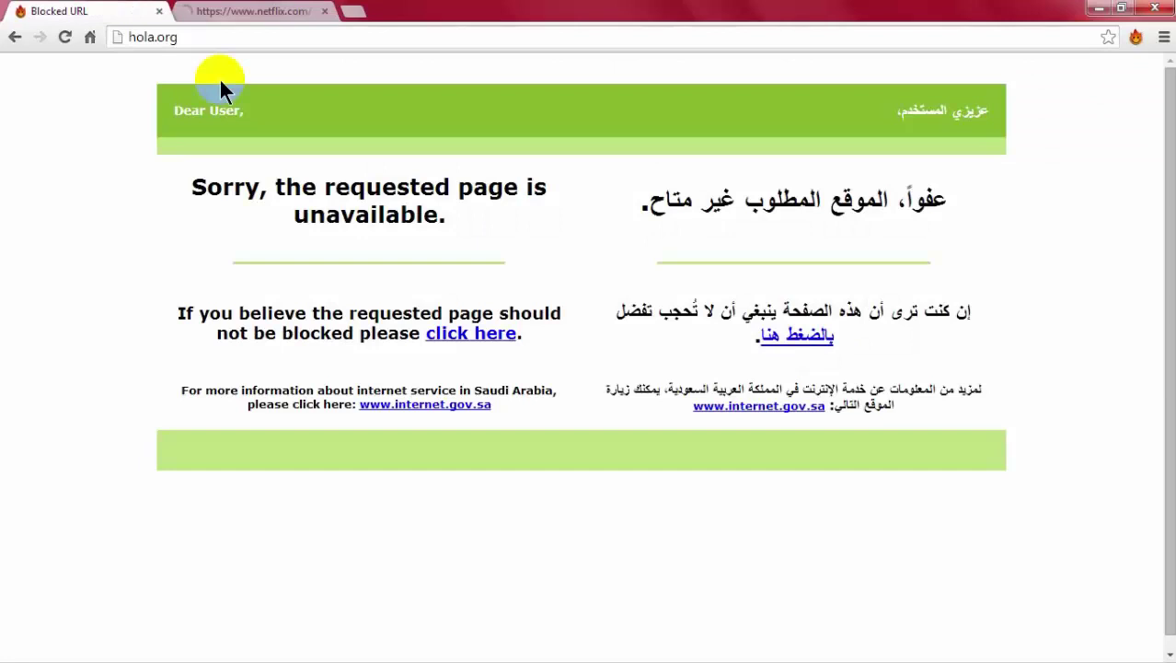
left_click(111, 10)
left_click(246, 11)
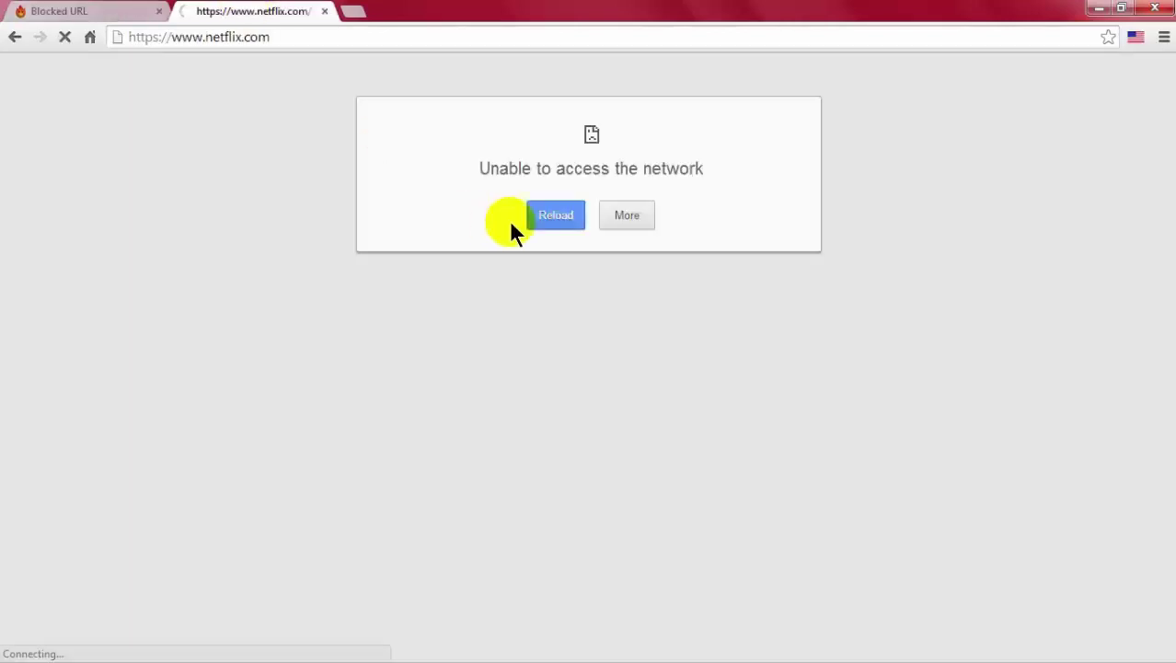
left_click(28, 11)
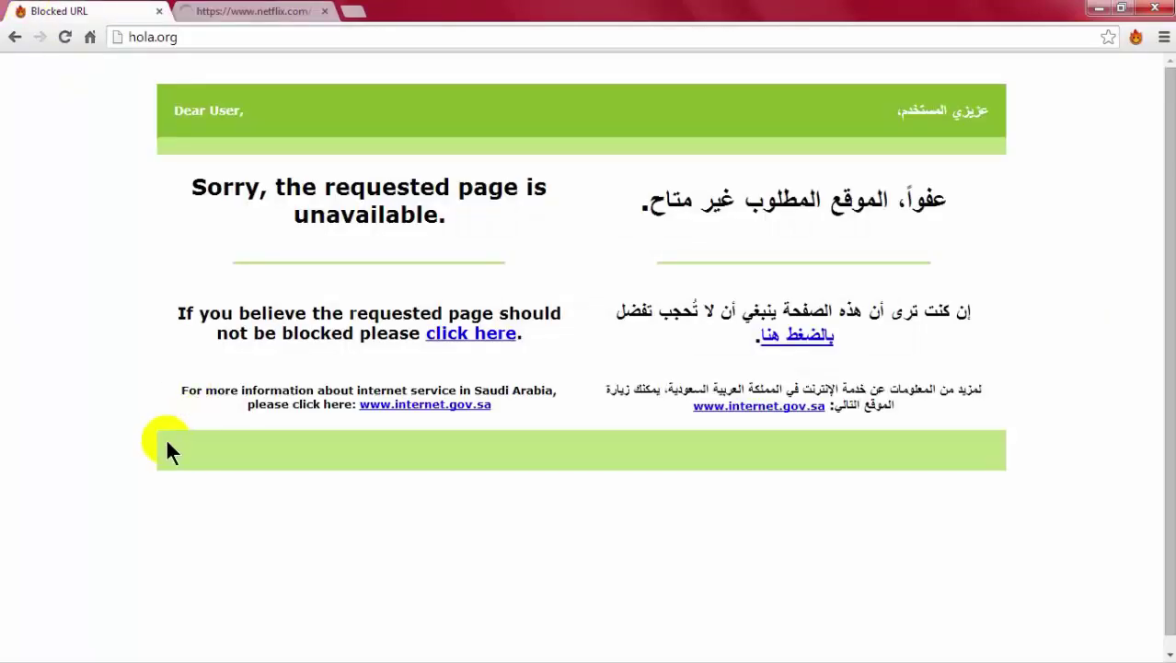
left_click(198, 10)
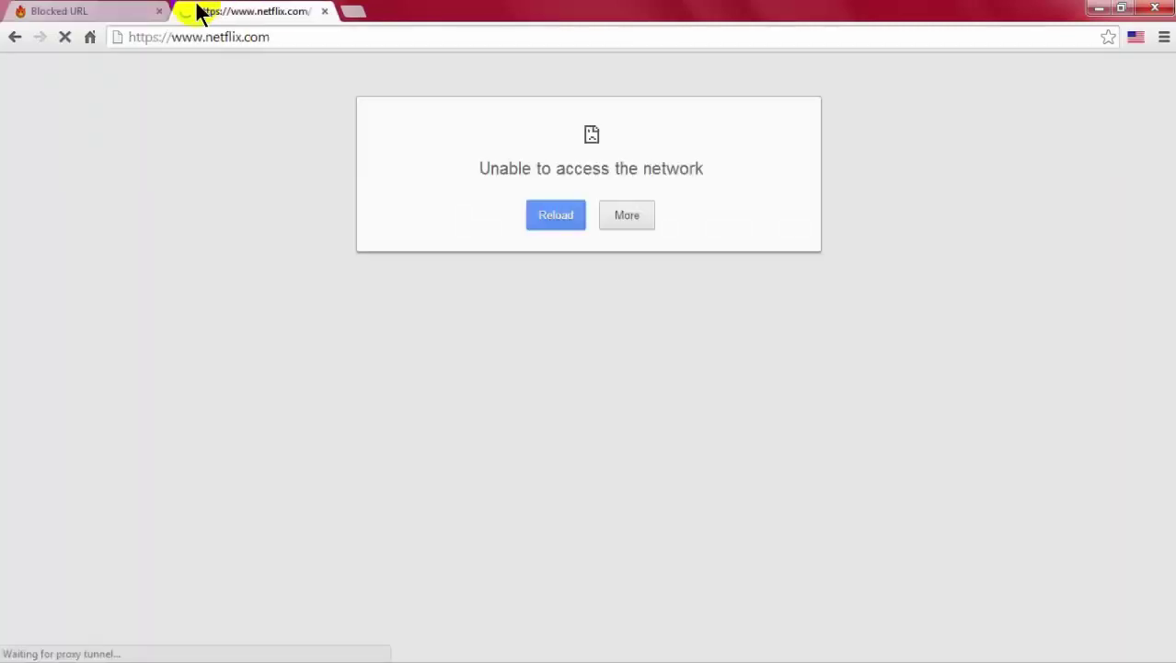
left_click(66, 11)
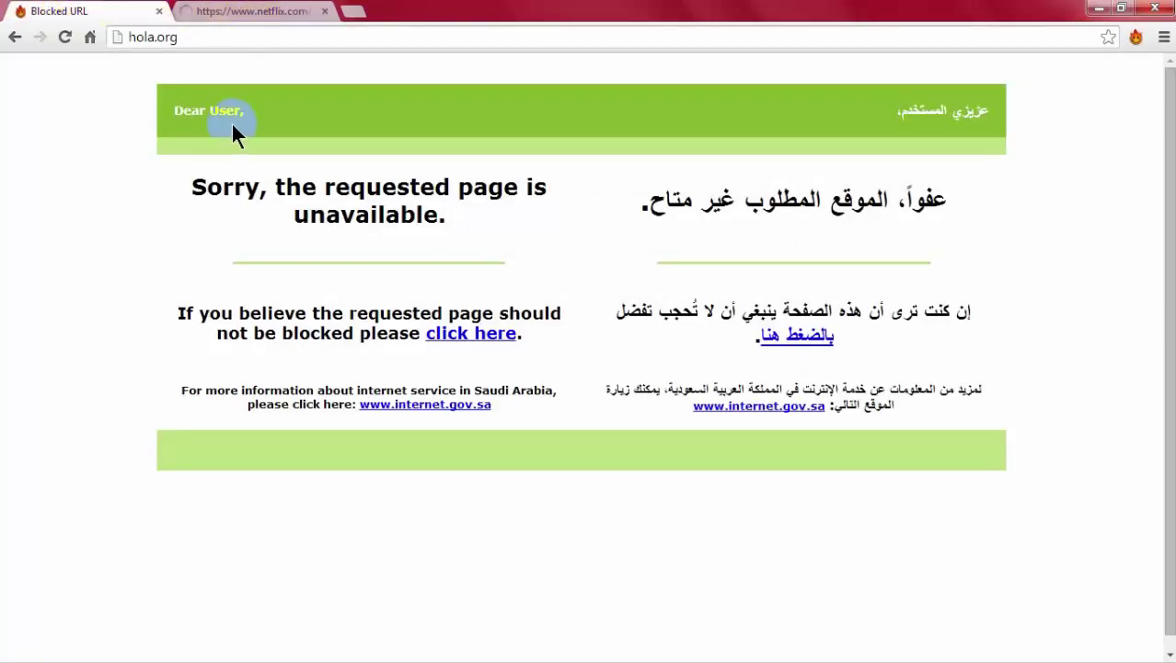
left_click(272, 13)
left_click(92, 11)
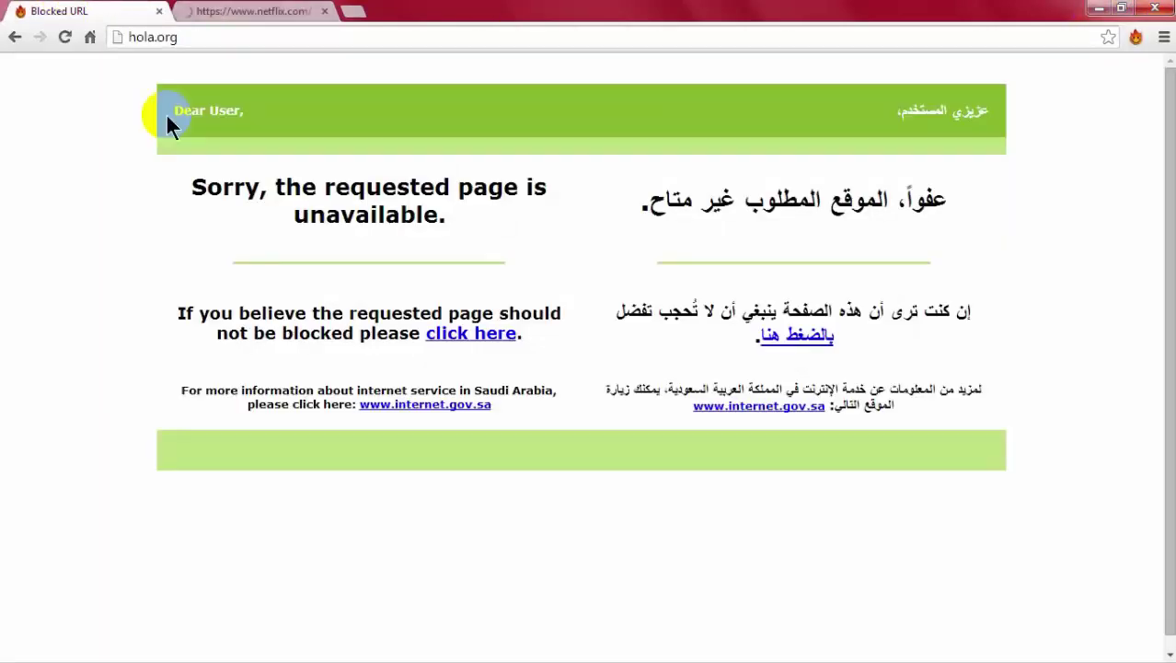
- Drag the TunnelBear desktop shortcut next to the Windows logo
left_click(1098, 7)
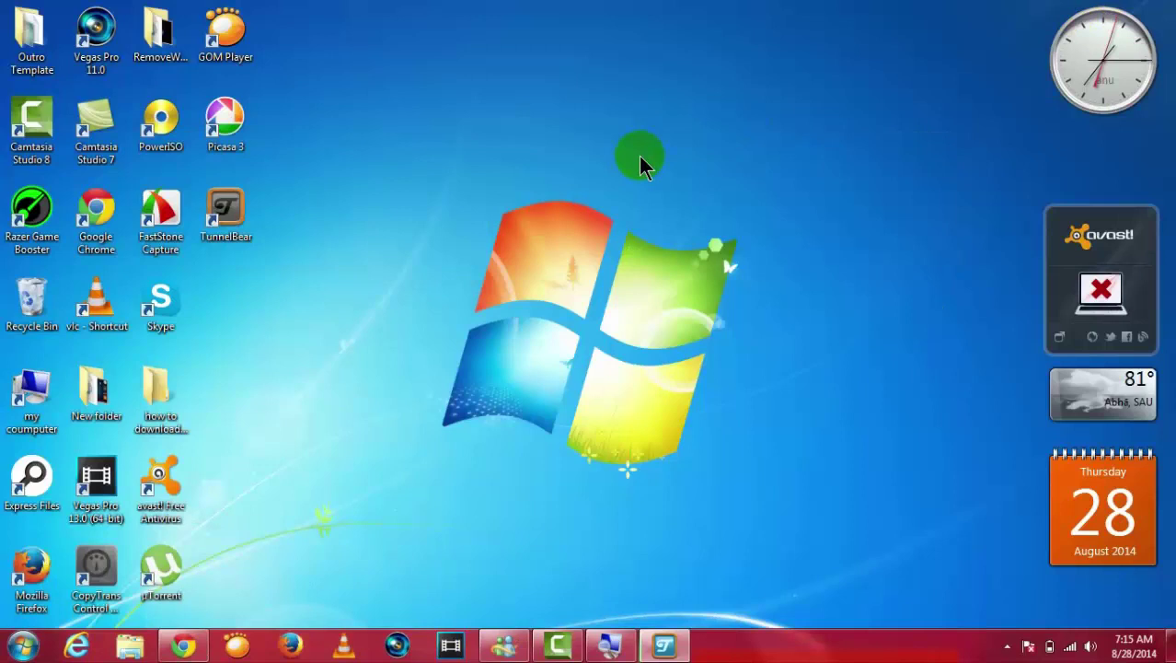
left_click_drag(225, 213, 697, 257)
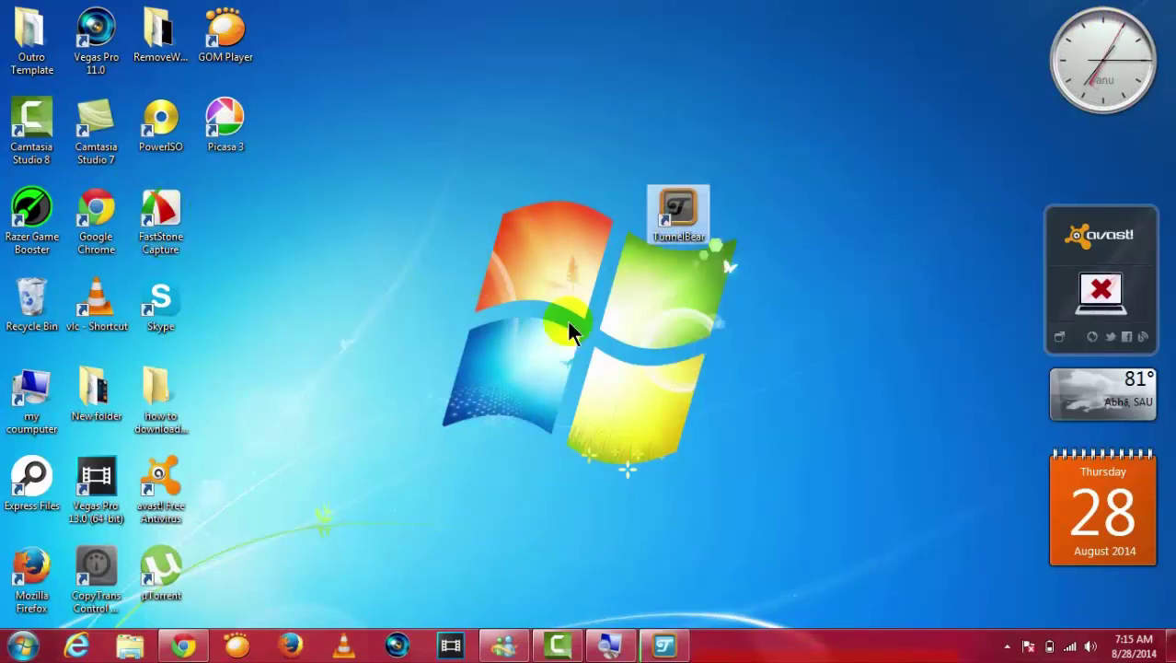
left_click_drag(714, 99, 497, 349)
left_click_drag(417, 19, 589, 366)
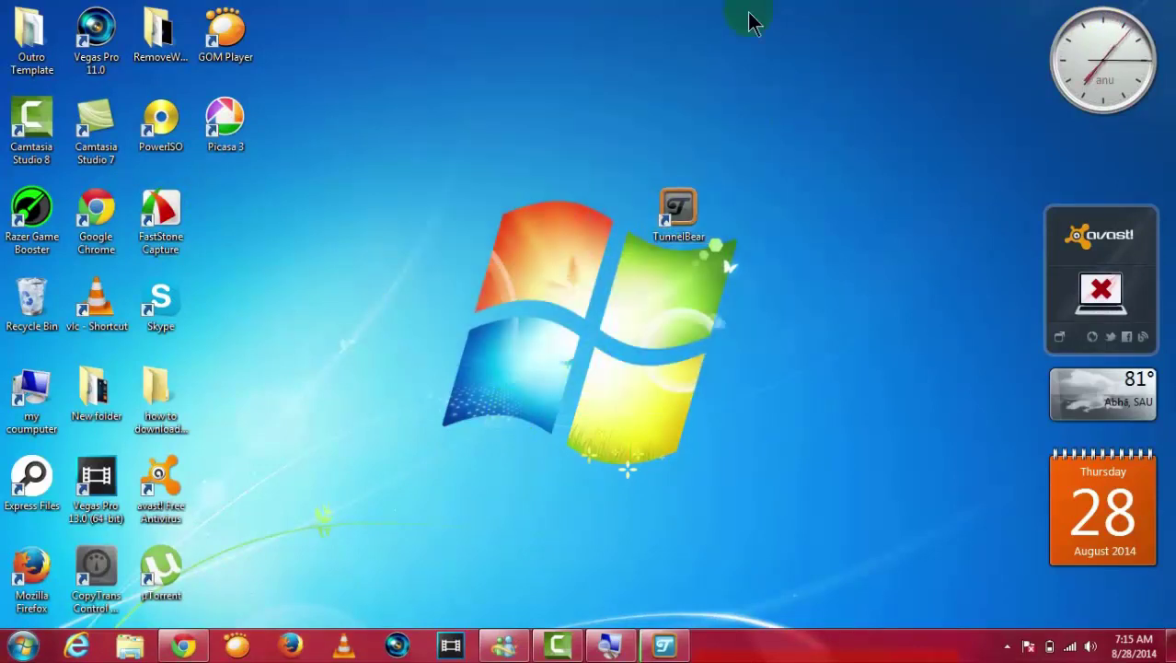
- Launch the TunnelBear shortcut to open tunnelbear.com in Chrome and scroll down the page
left_click(204, 637)
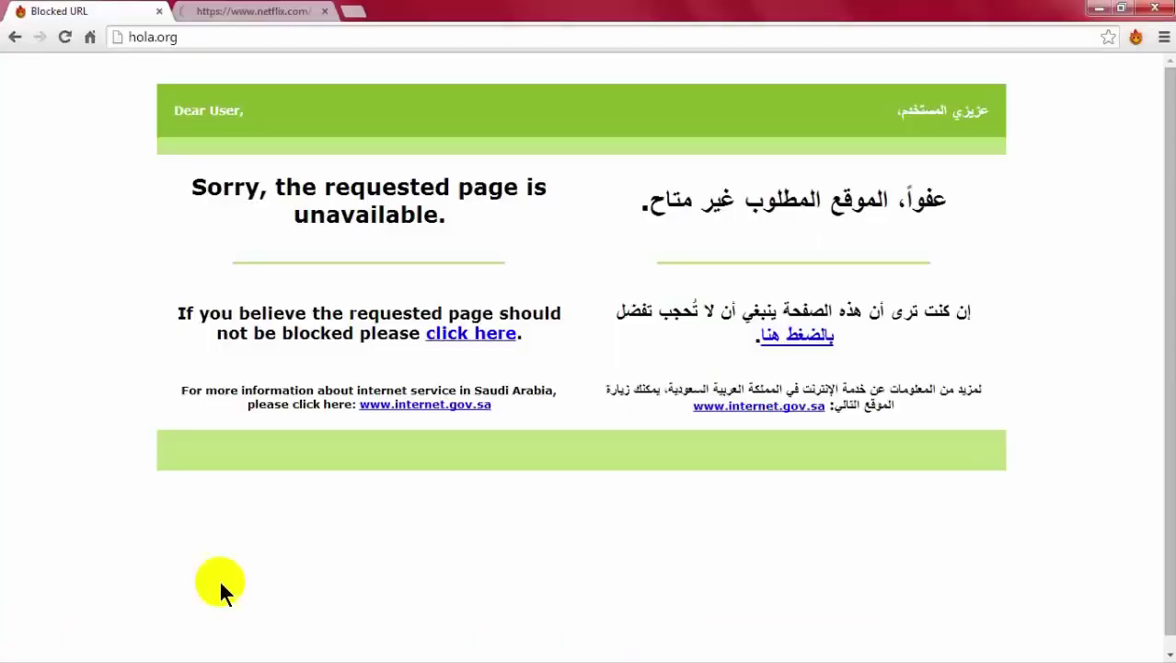
left_click(1095, 8)
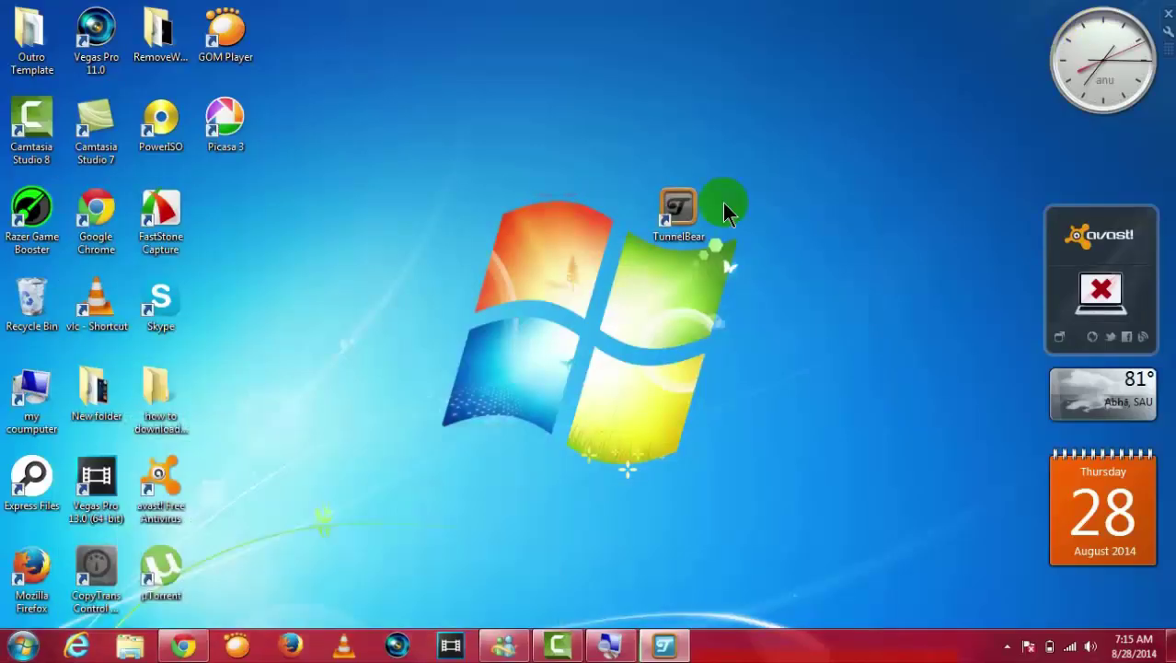
double_click(665, 225)
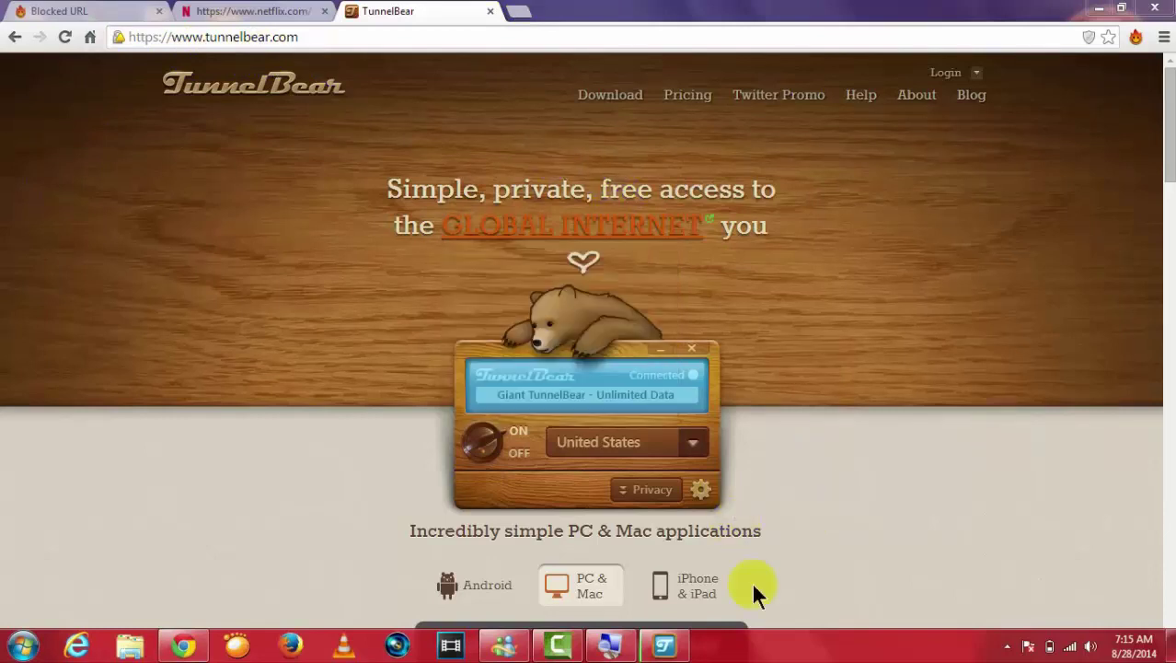
scroll(1167, 176, "down", 3)
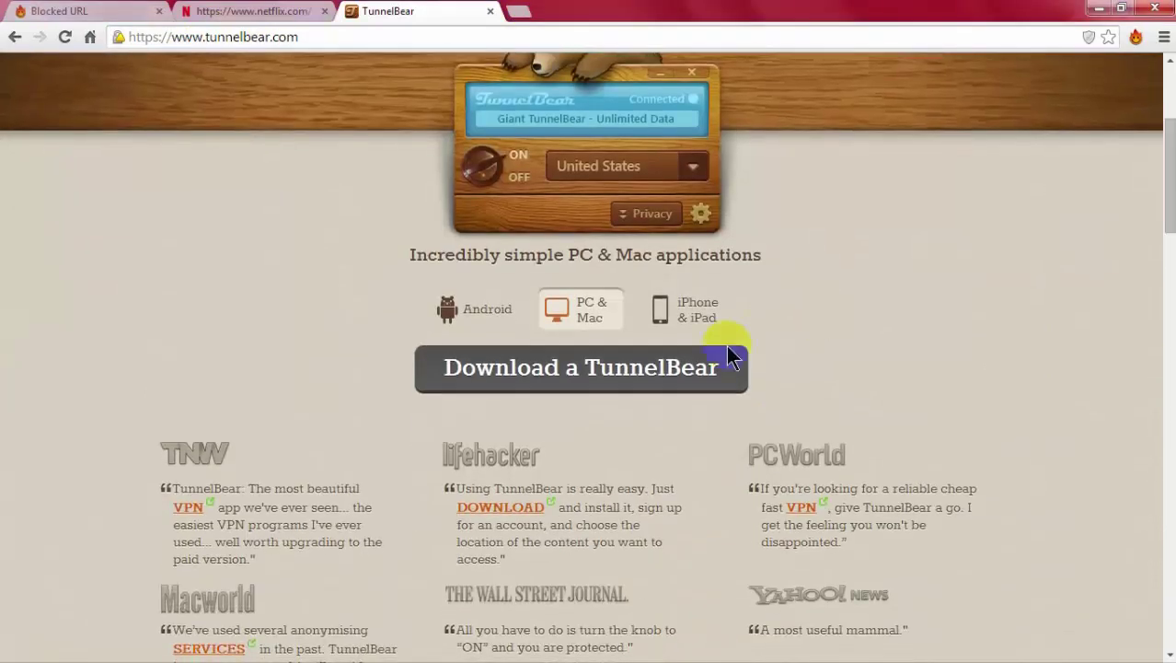
- Start the TunnelBear-Intellibear.exe PC installer download, then cancel it from the download shelf
left_click(625, 372)
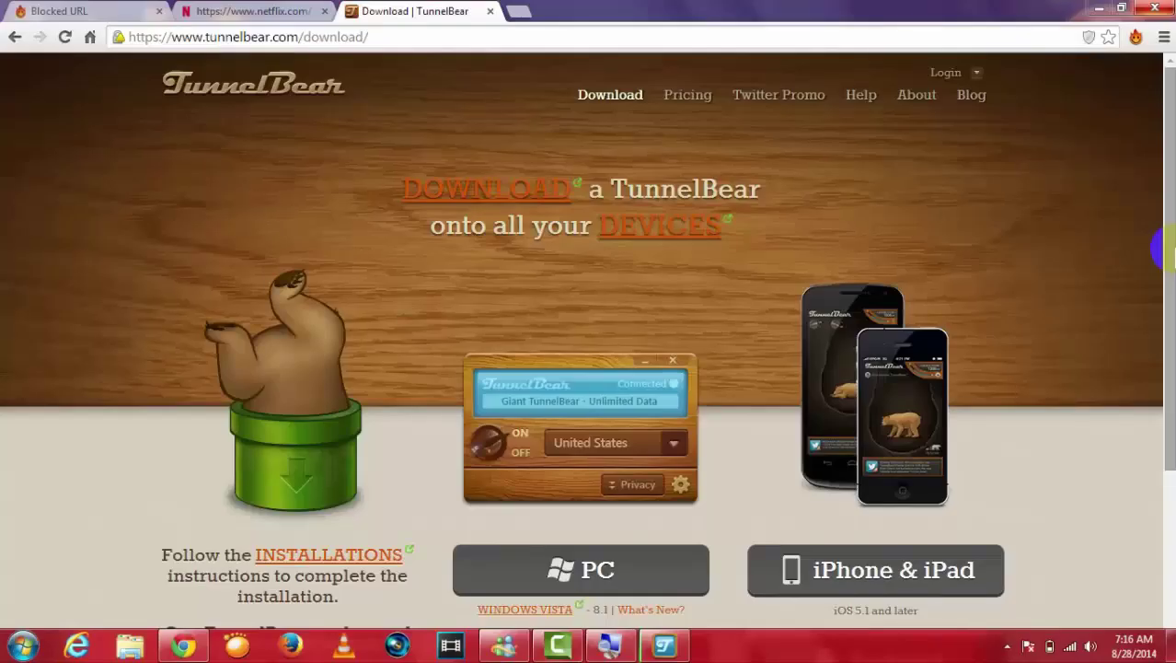
scroll(1162, 387, "down", 3)
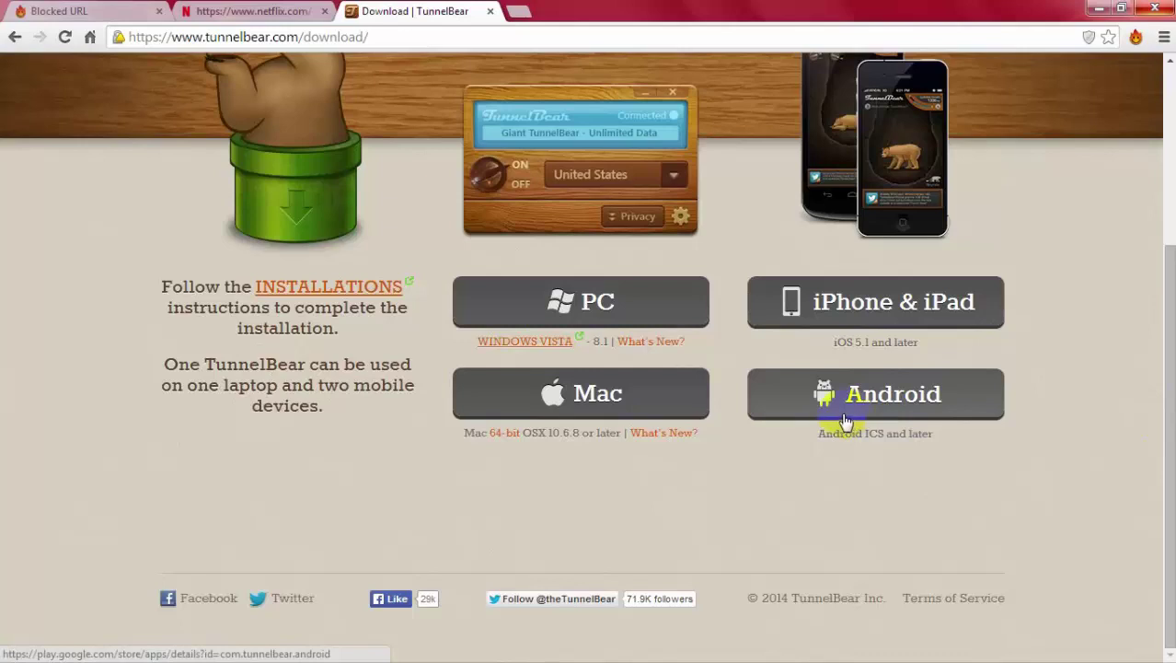
left_click(607, 317)
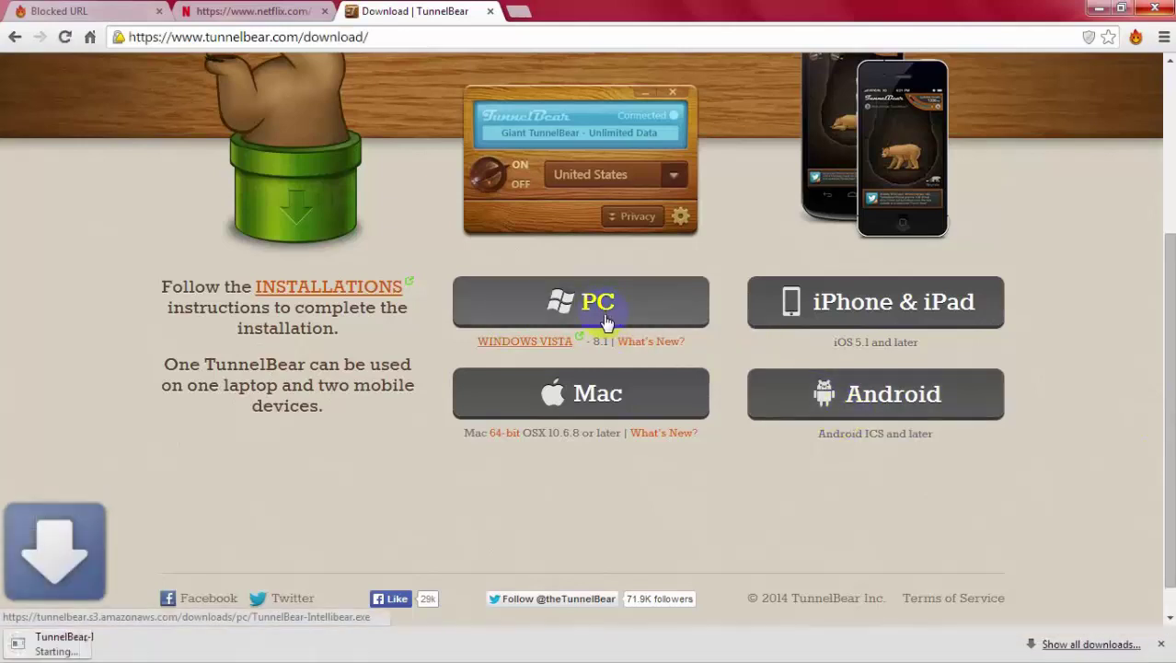
left_click(172, 641)
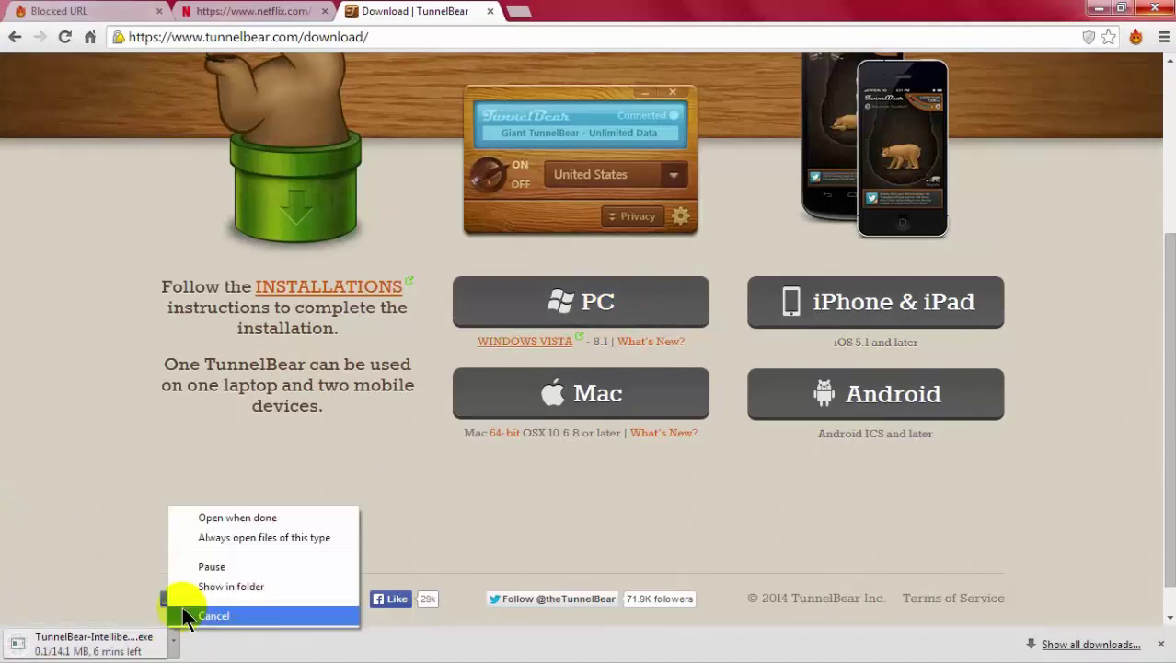
left_click(212, 615)
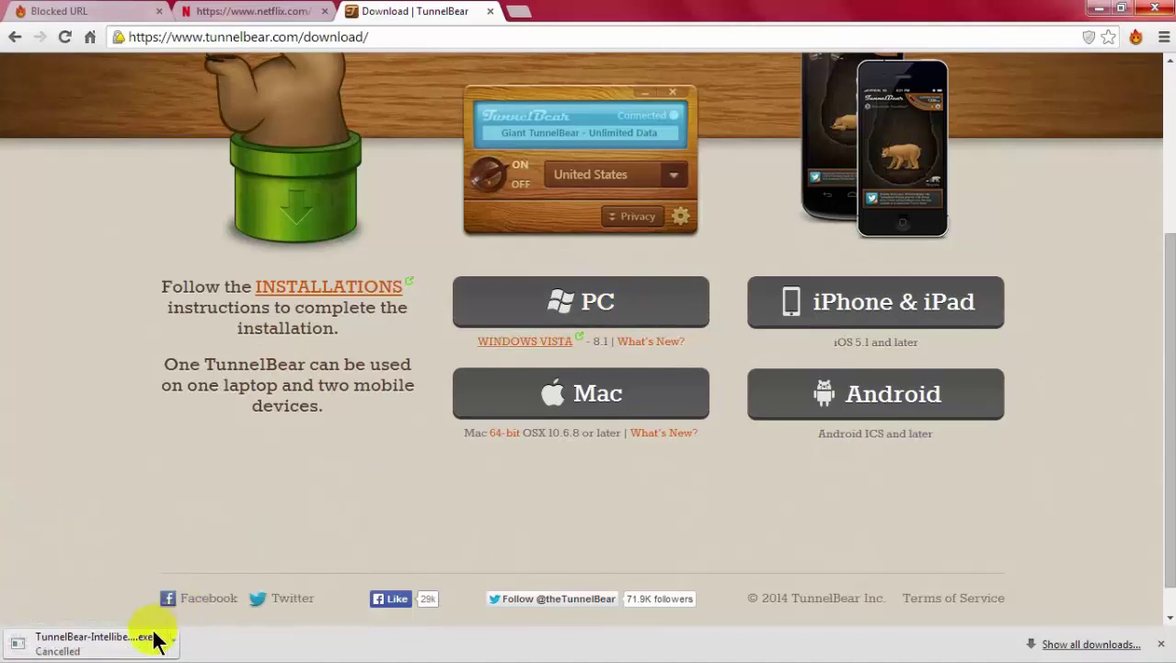
- Minimize Chrome, tidy the TunnelBear desktop shortcut, and bring up the Disconnected TunnelBear window
left_click(1099, 9)
left_click_drag(748, 114, 613, 382)
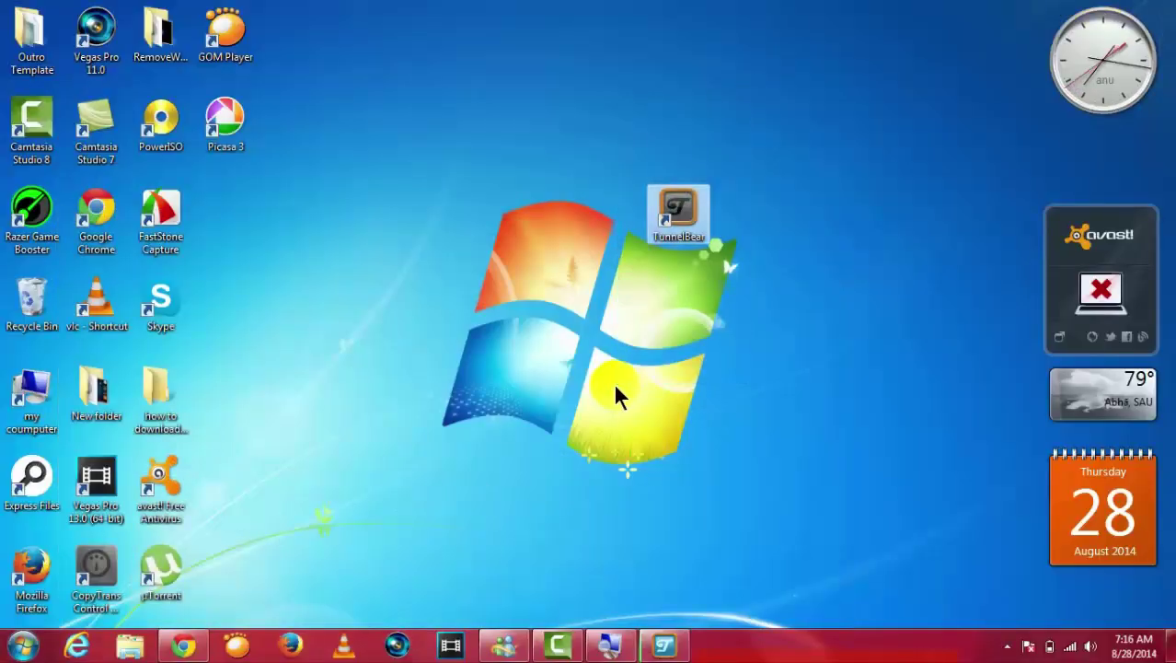
left_click_drag(793, 98, 567, 413)
left_click_drag(527, 182, 817, 552)
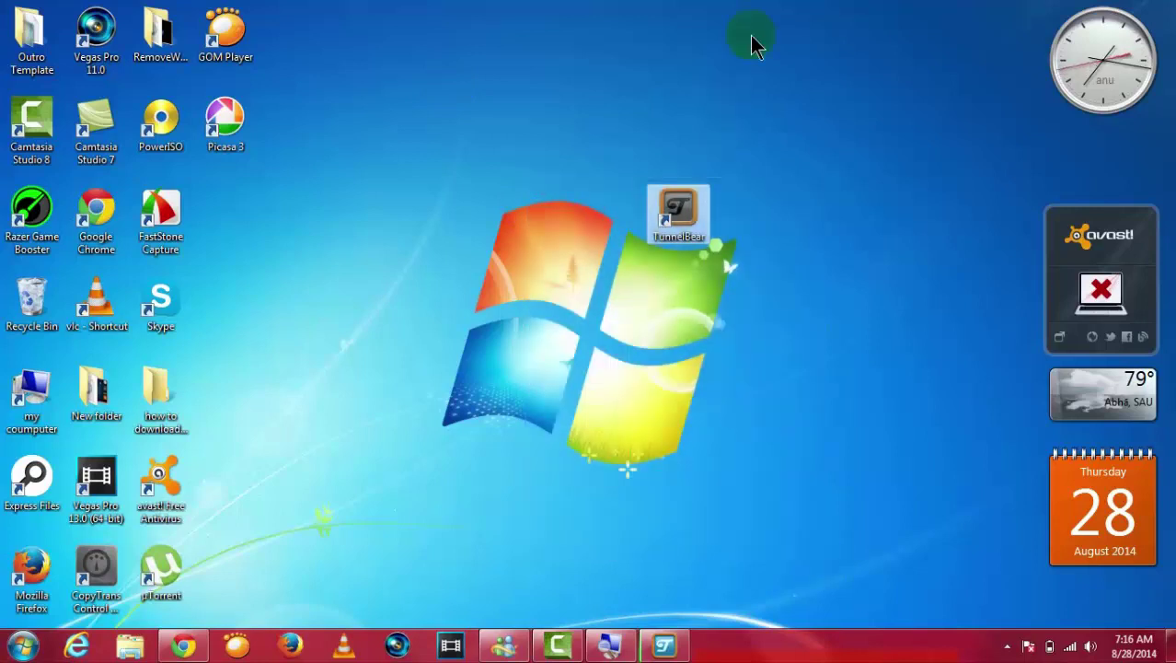
left_click(655, 149)
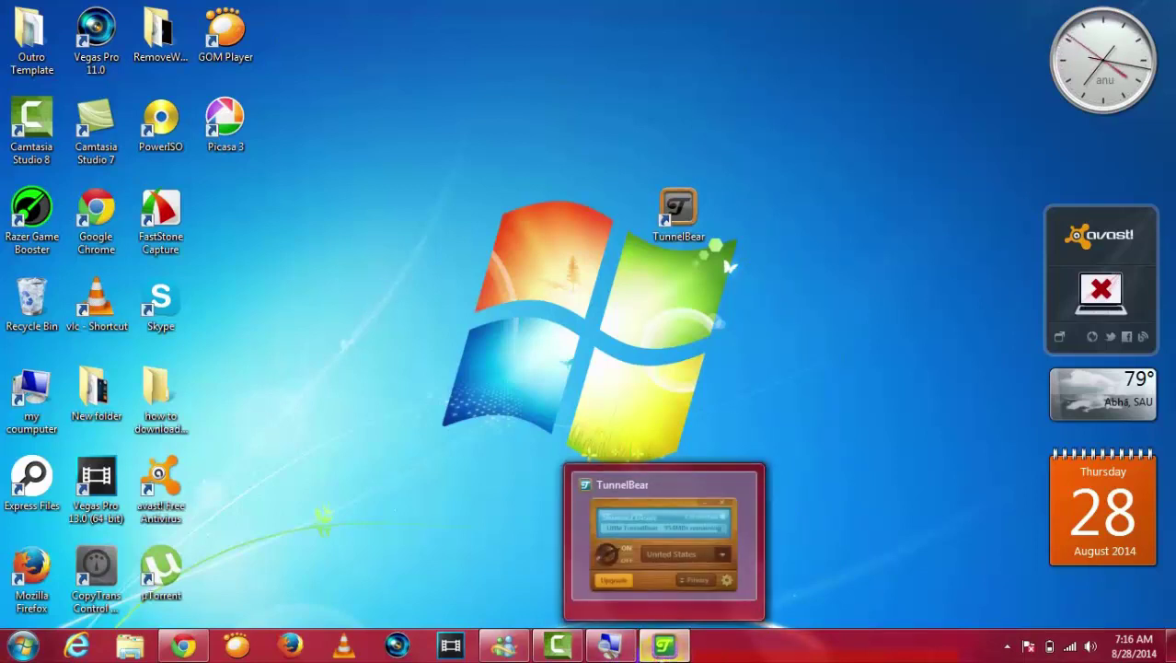
left_click(658, 562)
left_click(666, 645)
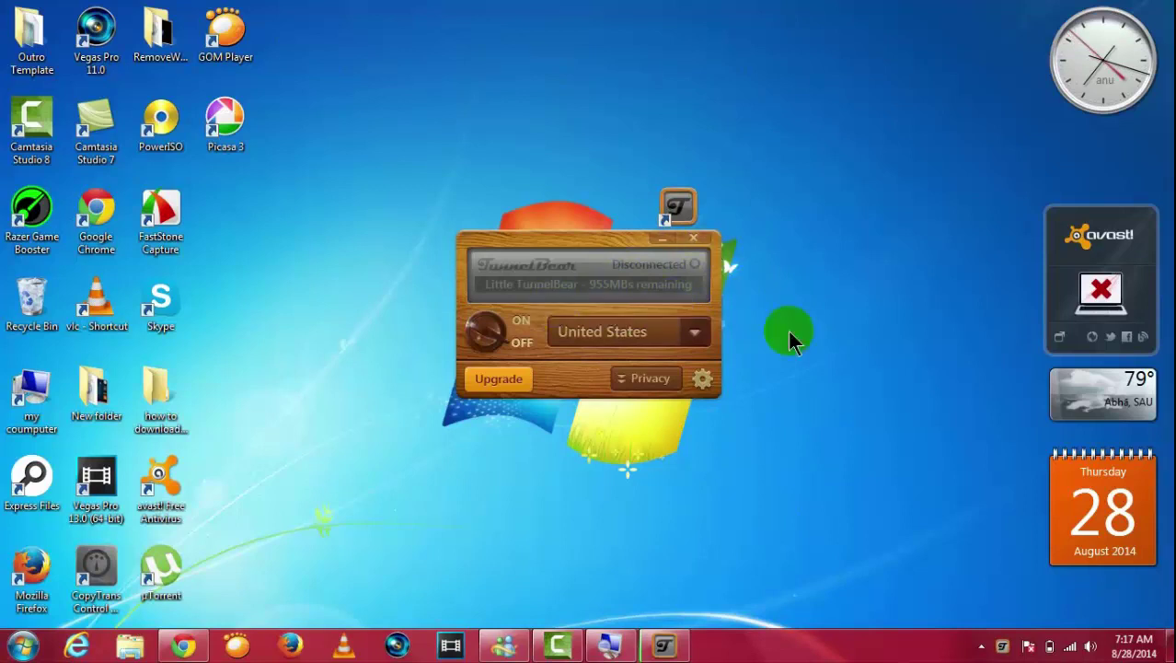
- Switch the TunnelBear dial to ON so it connects through United States
left_click(515, 341)
left_click(481, 342)
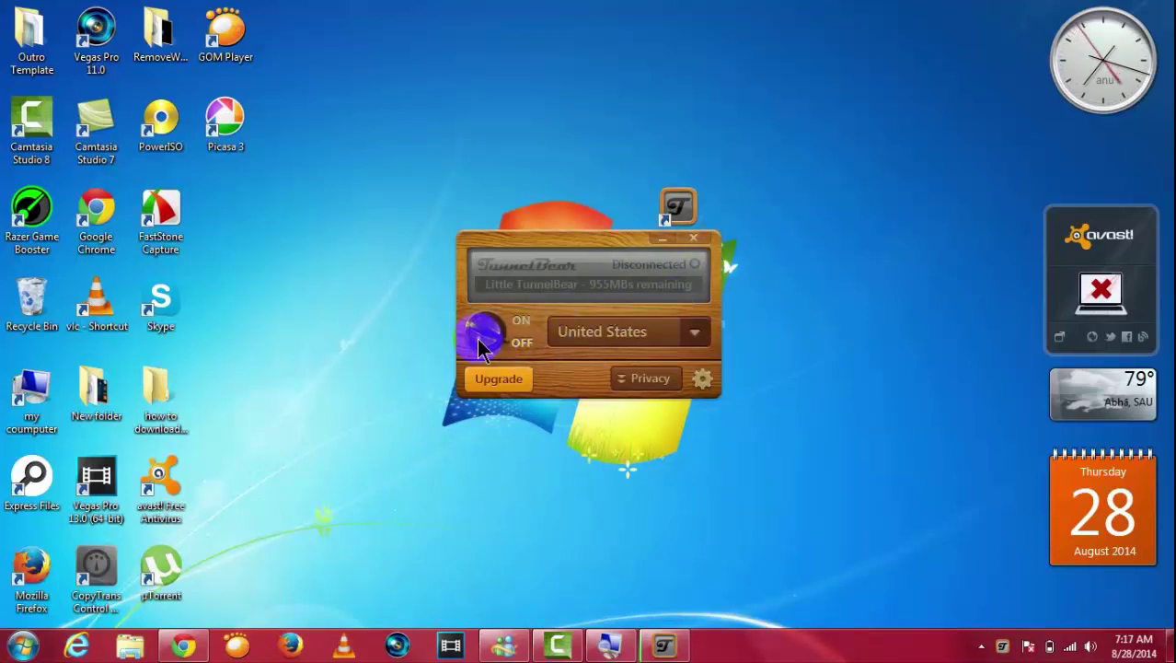
left_click(478, 342)
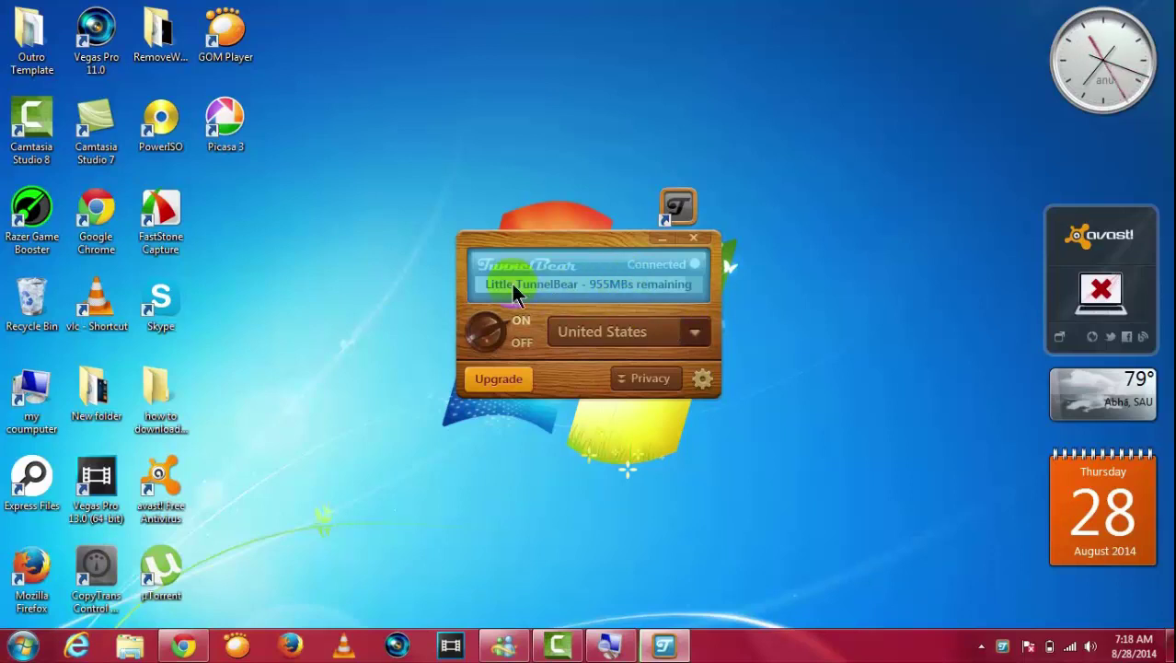
left_click_drag(567, 231, 572, 224)
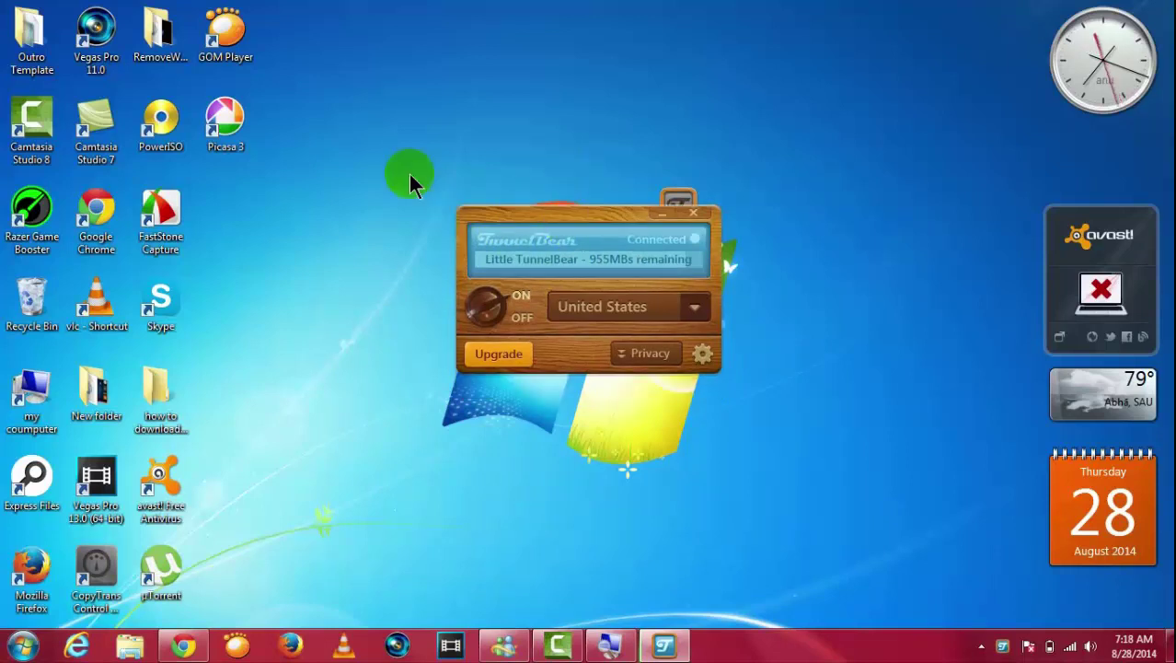
left_click_drag(337, 124, 349, 550)
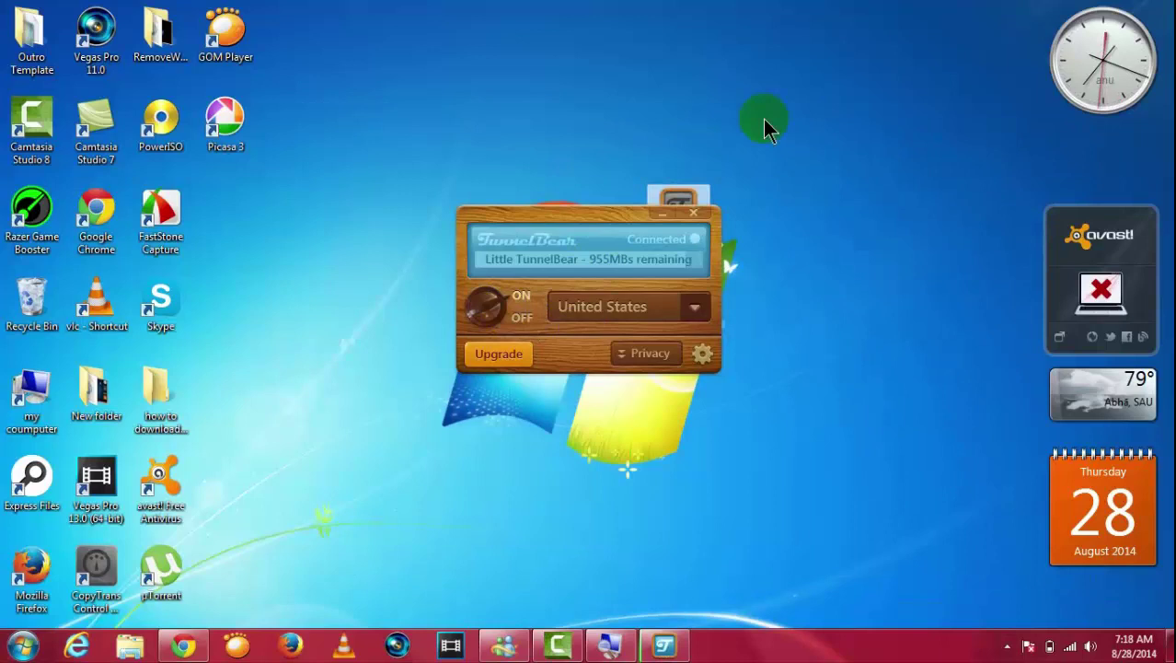
left_click_drag(850, 126, 297, 476)
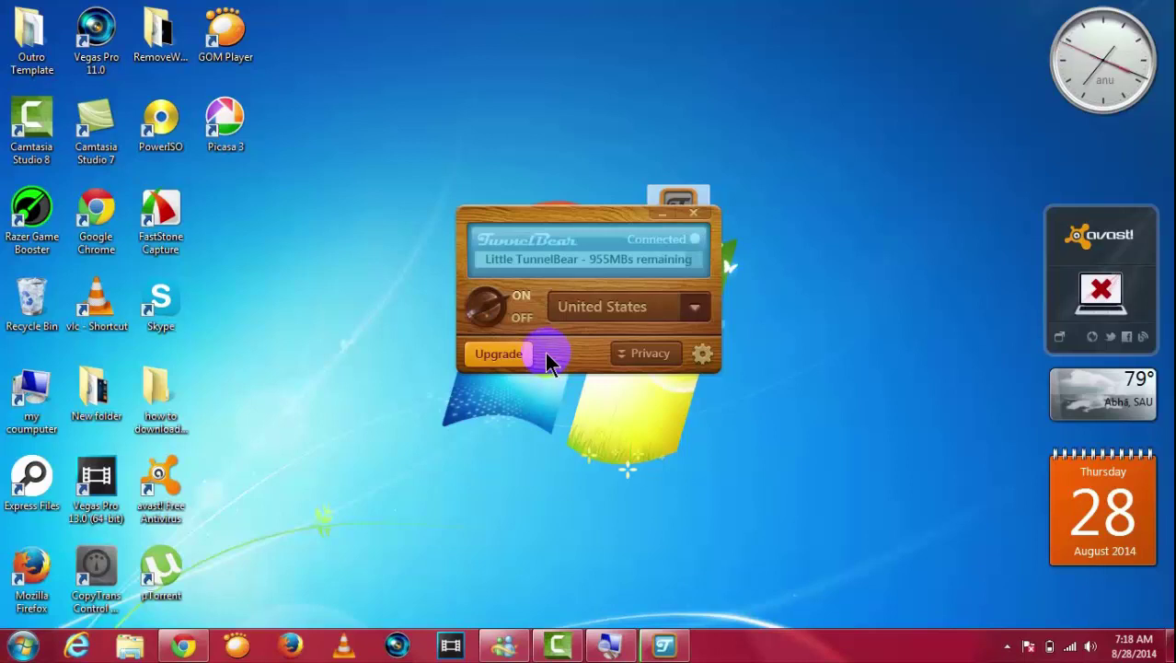
- Hide TunnelBear and show Chrome's hola.org tab, magnifying its 'requested page is unavailable' message
left_click(666, 216)
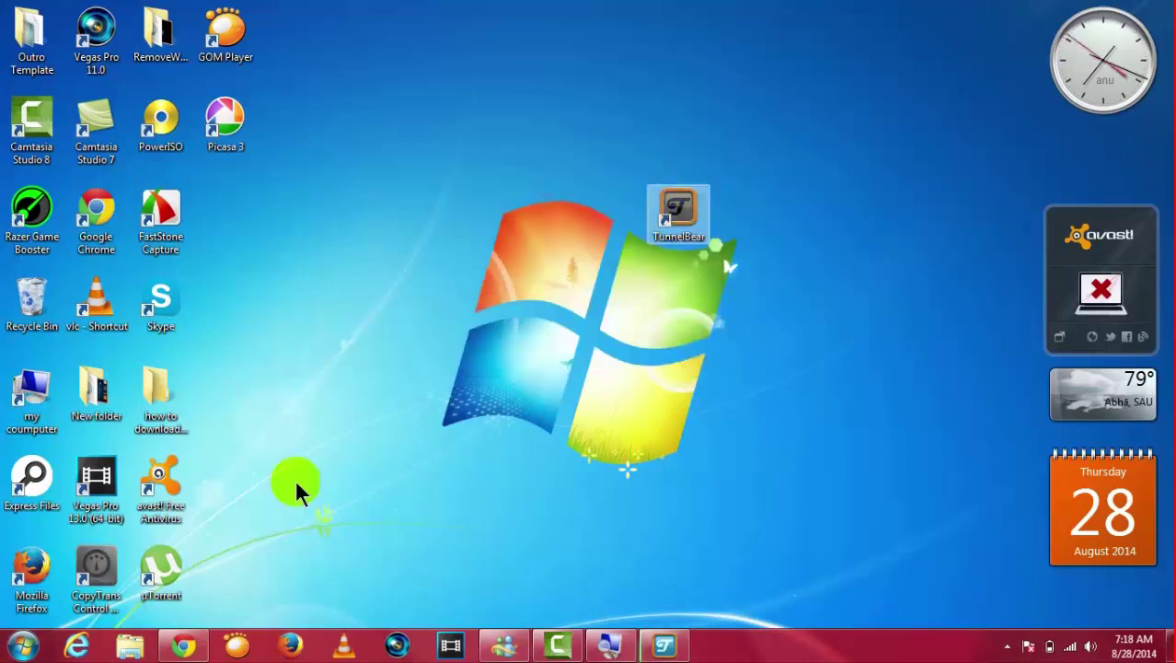
left_click(184, 646)
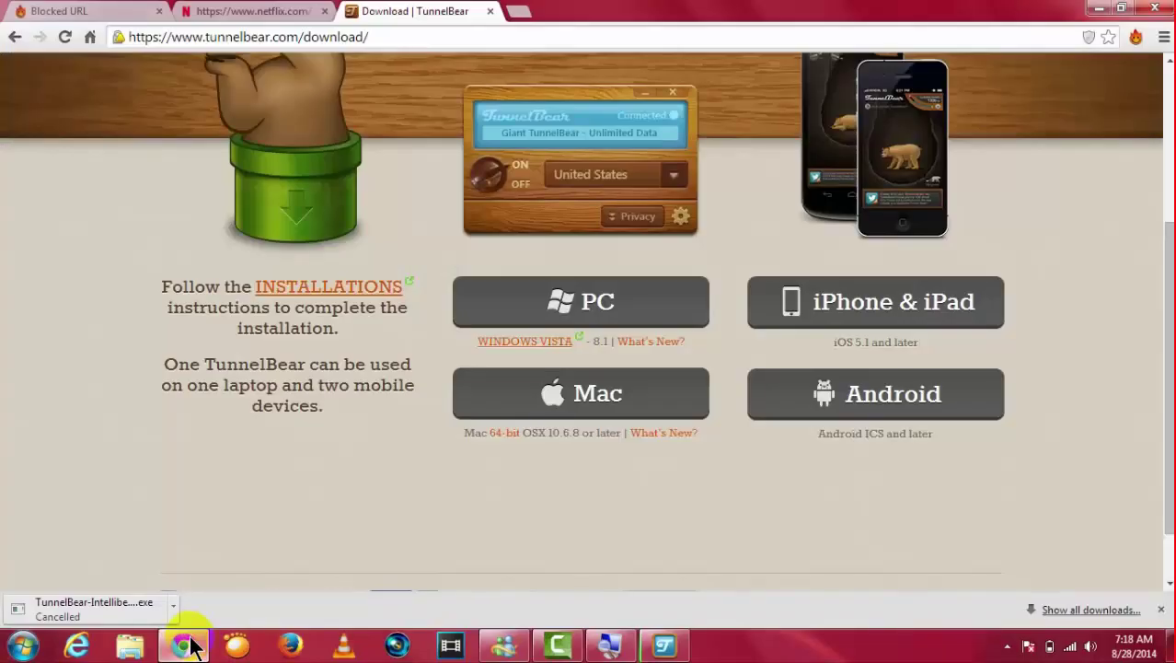
left_click(95, 11)
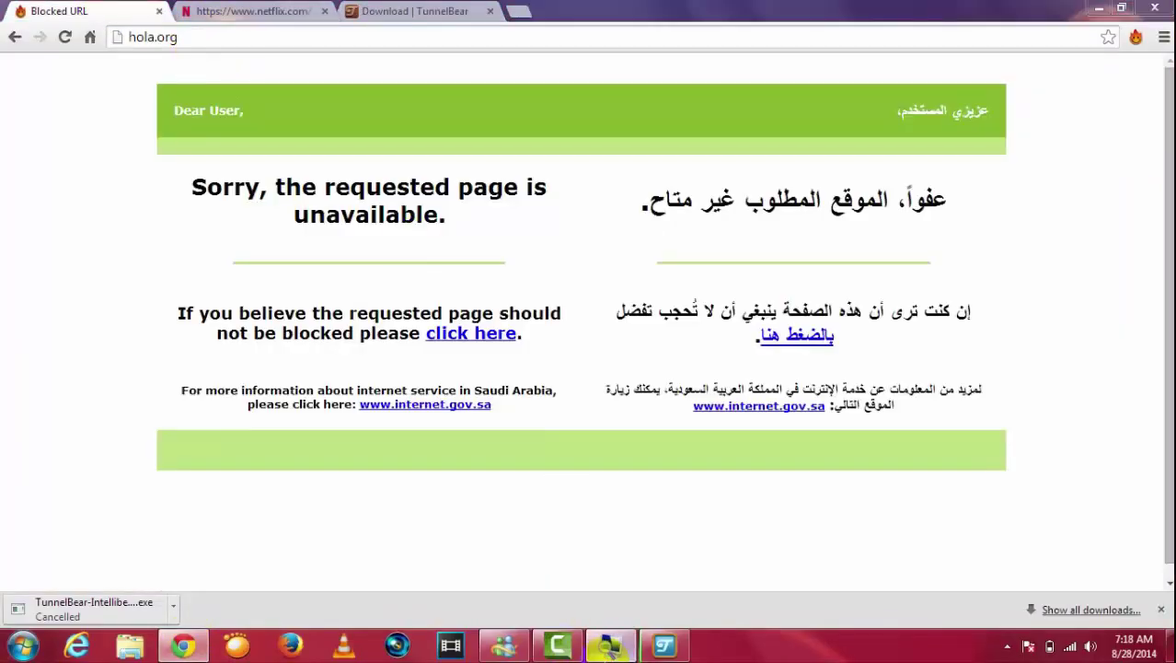
left_click(593, 647)
left_click(577, 610)
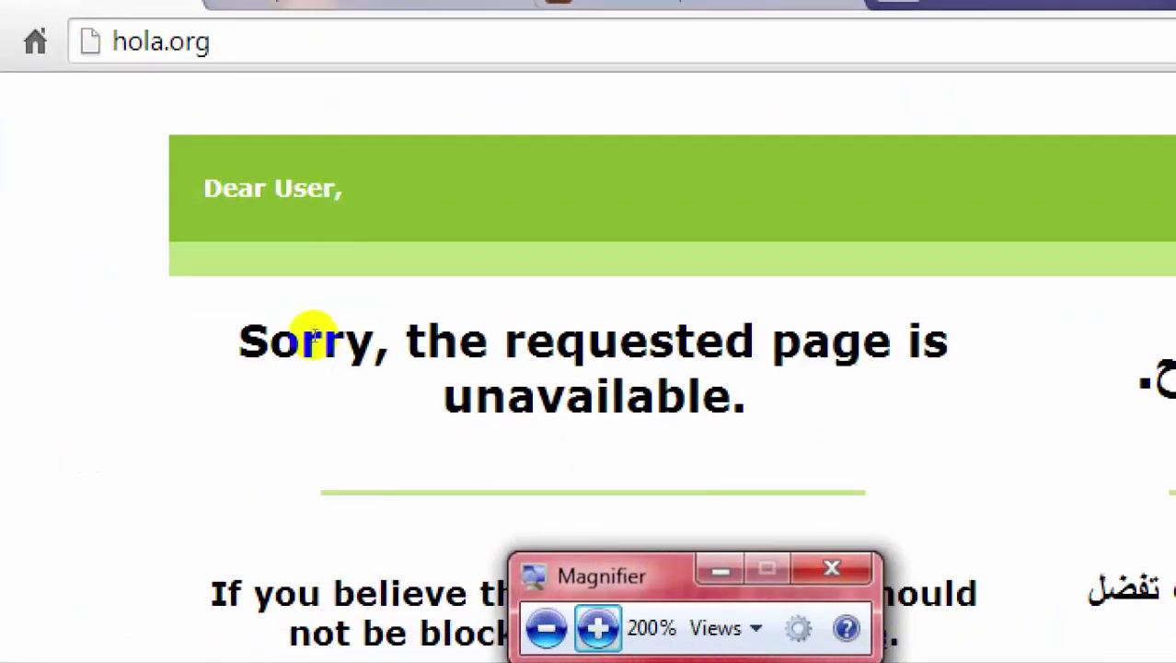
left_click(546, 627)
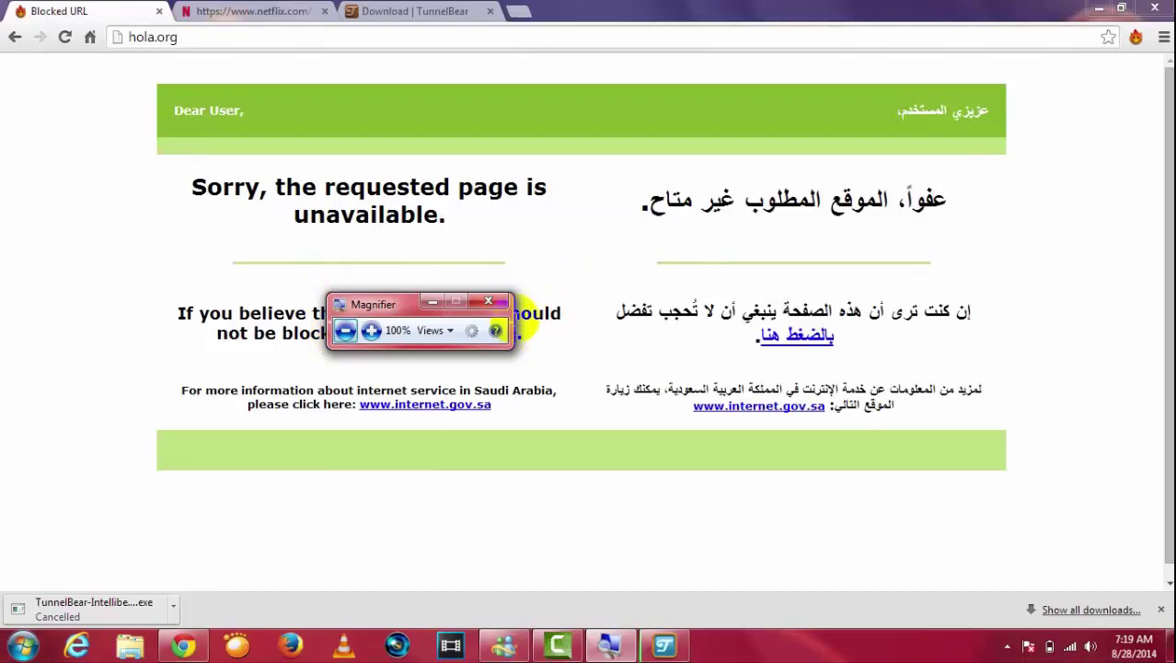
- Close Magnifier, reload hola.org, and choose Start using Hola on its homepage
left_click(487, 301)
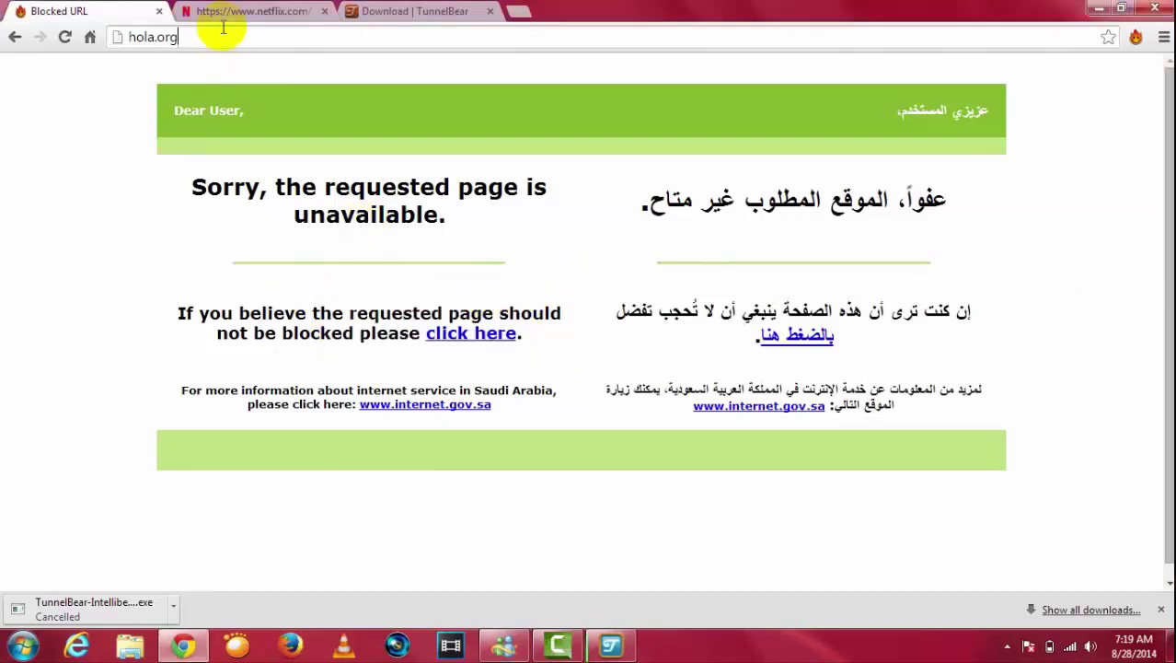
key("Return")
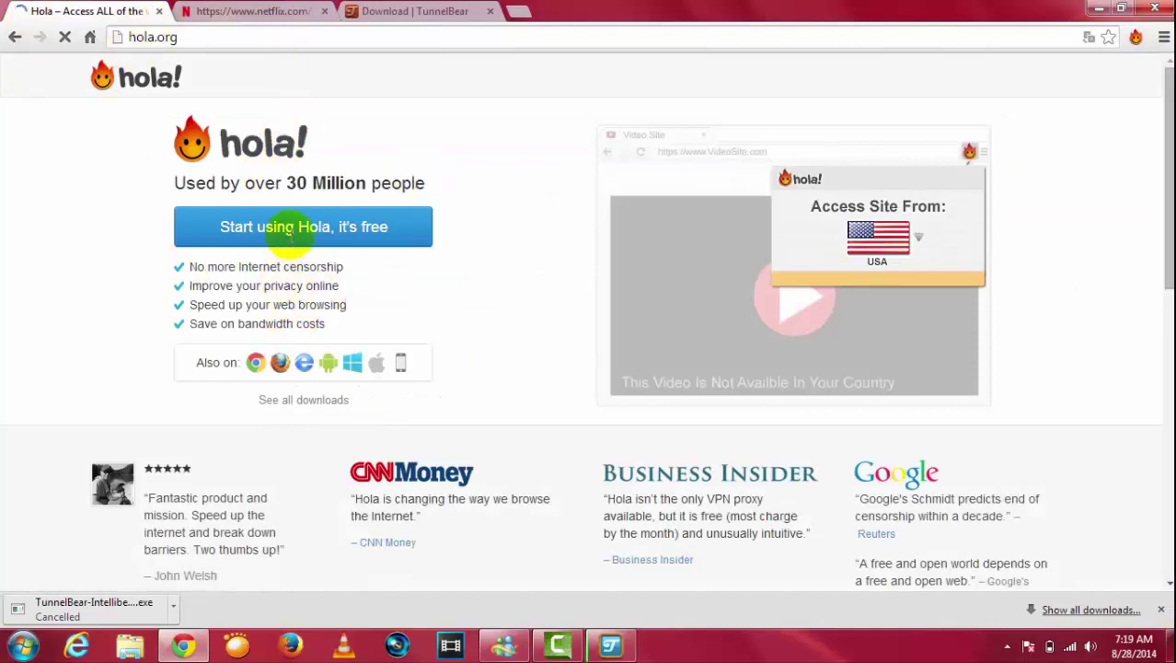
left_click(255, 230)
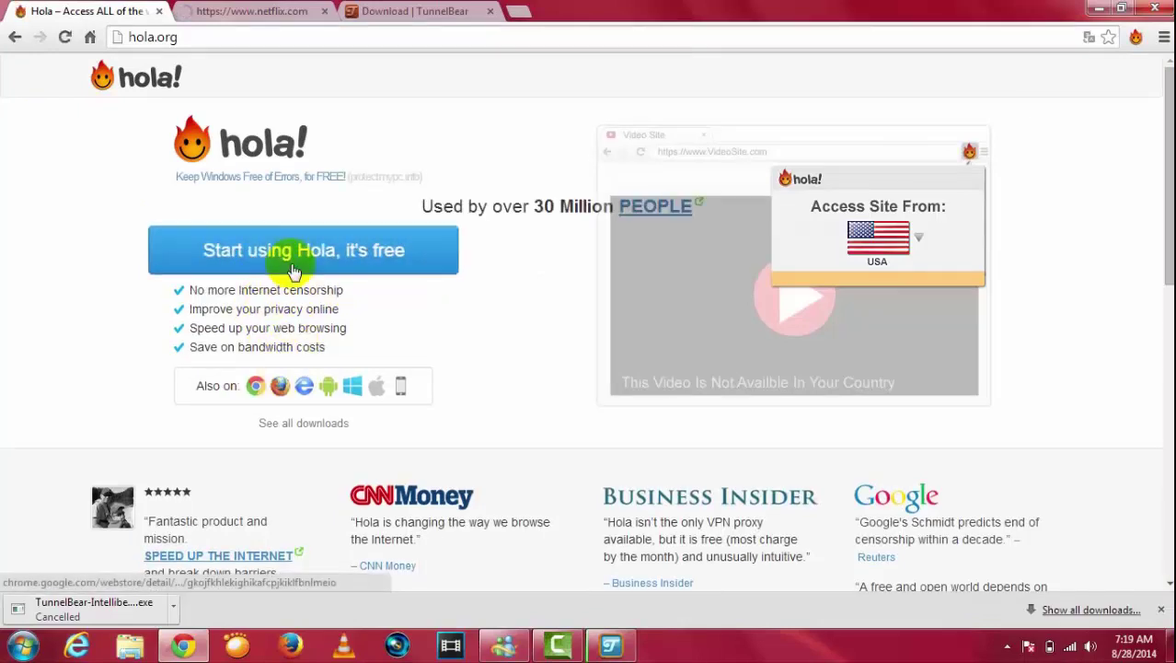
left_click(296, 251)
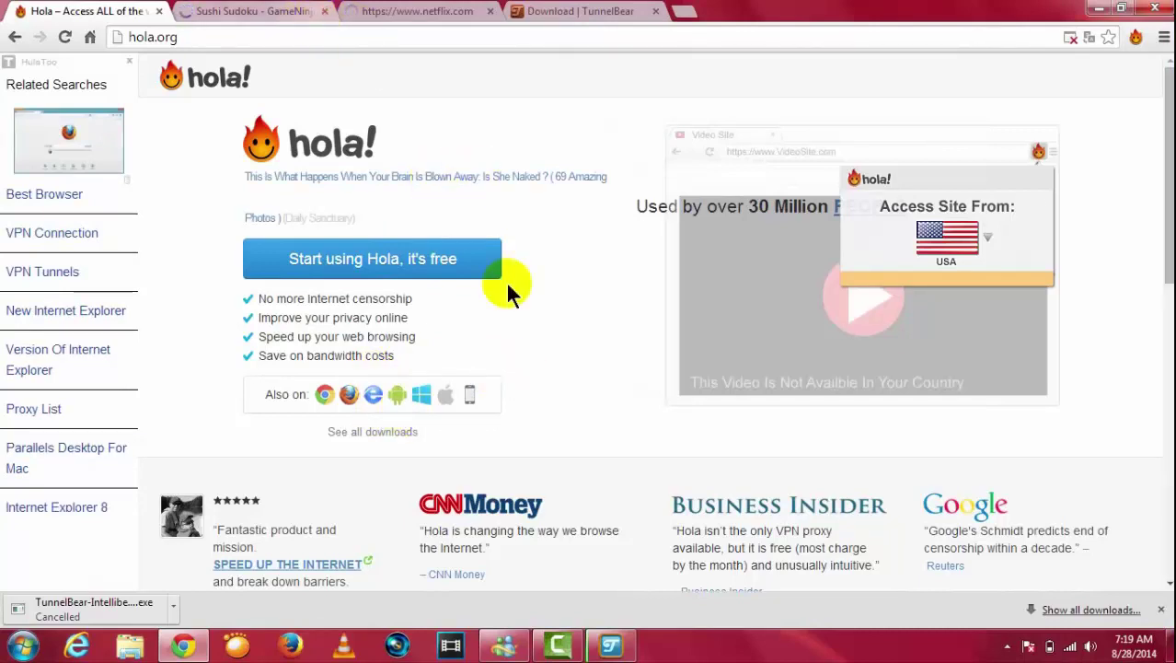
- Close the Sushi Sudoku pop-up tab and open Hola's Chrome Web Store listing
left_click(324, 11)
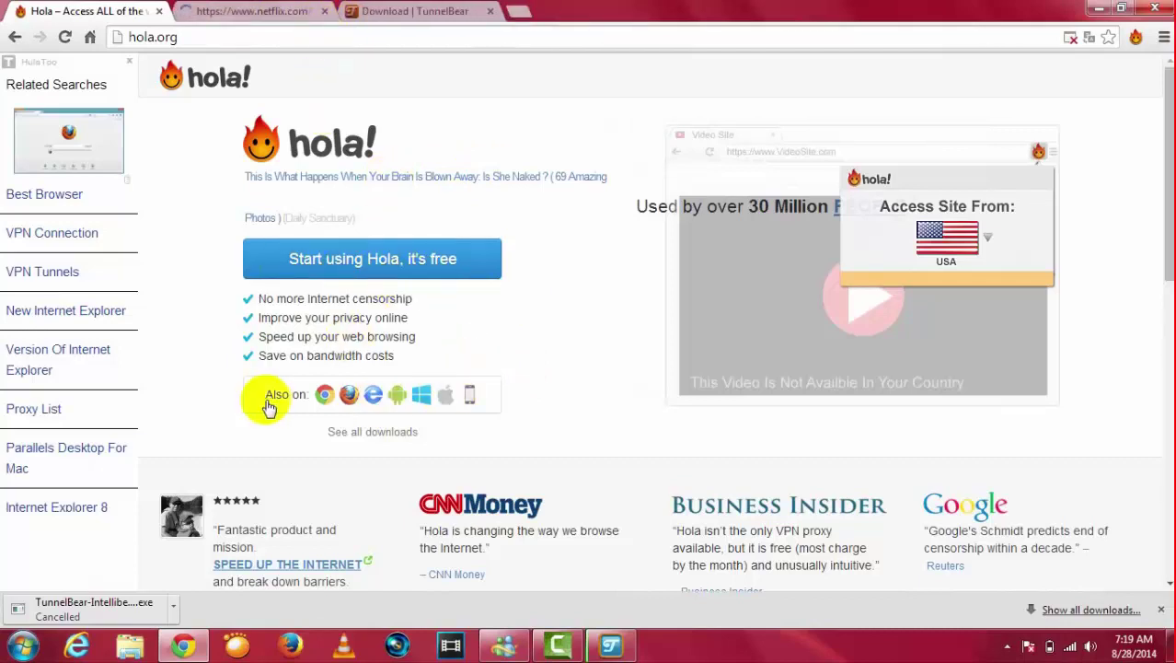
left_click(343, 423)
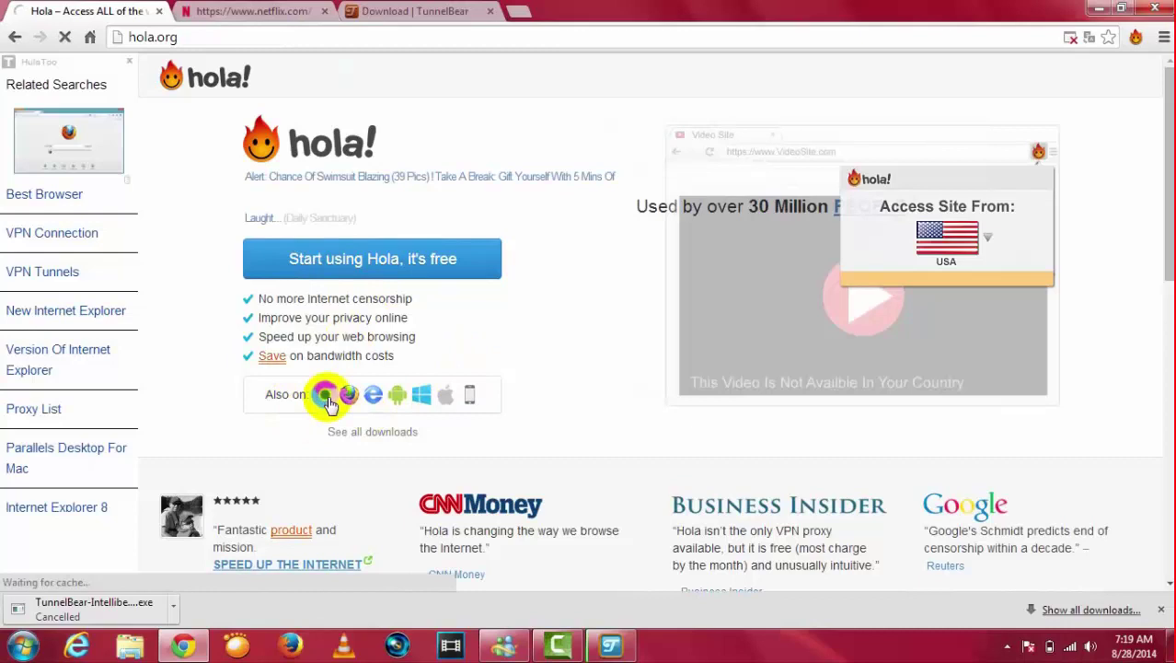
left_click(326, 397)
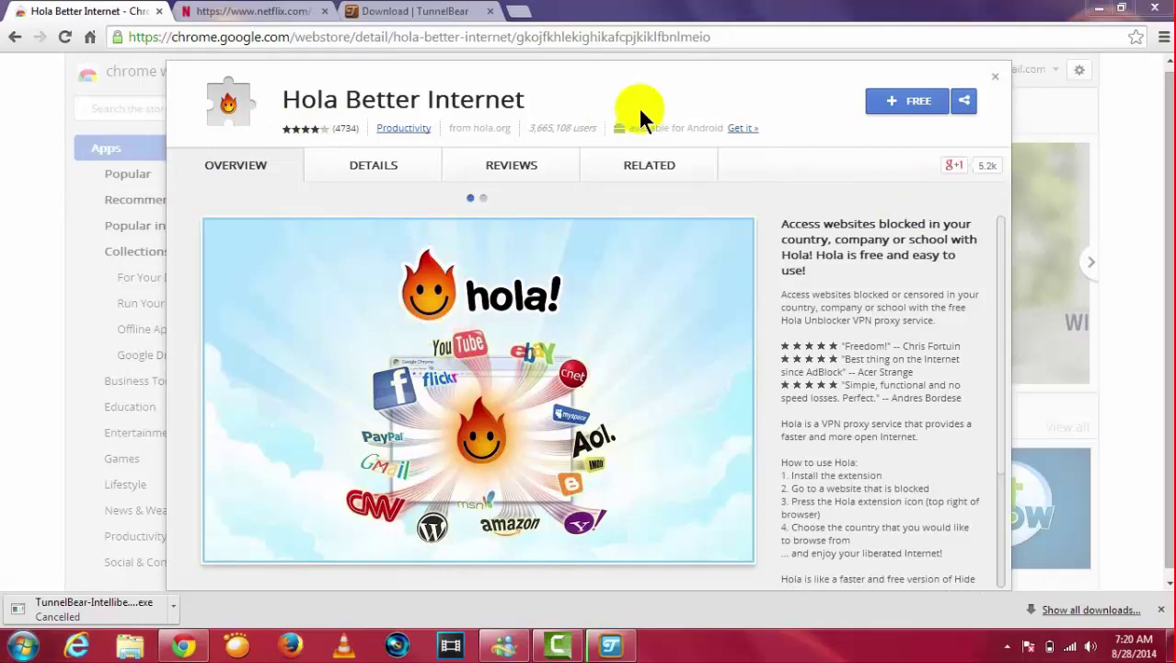
- Install Hola Better Internet via + FREE and confirm Add in the extension dialog
left_click(896, 104)
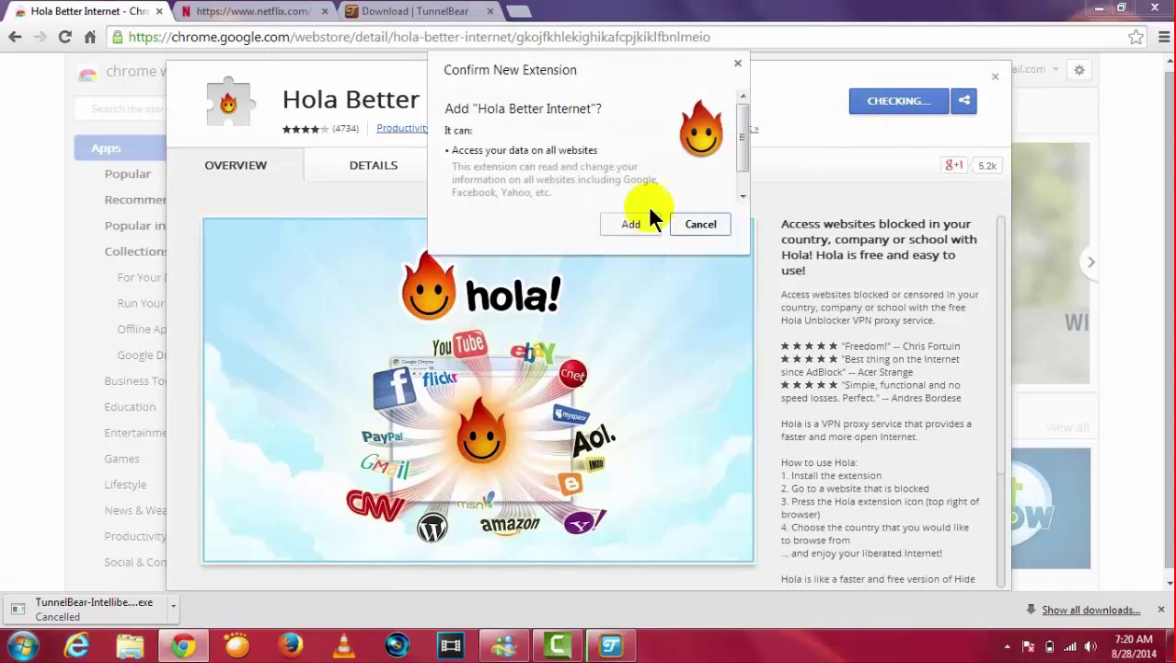
left_click(632, 225)
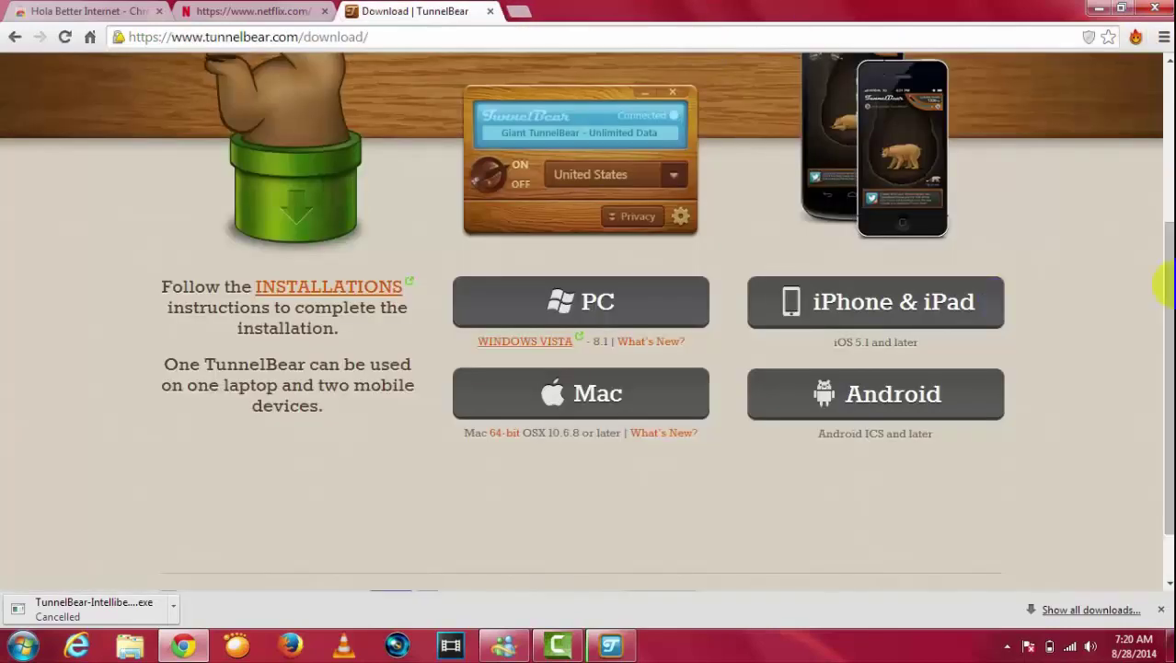
- Pick Saudi Arabia from Hola's full country list for tunnelbear.com
left_click(1136, 38)
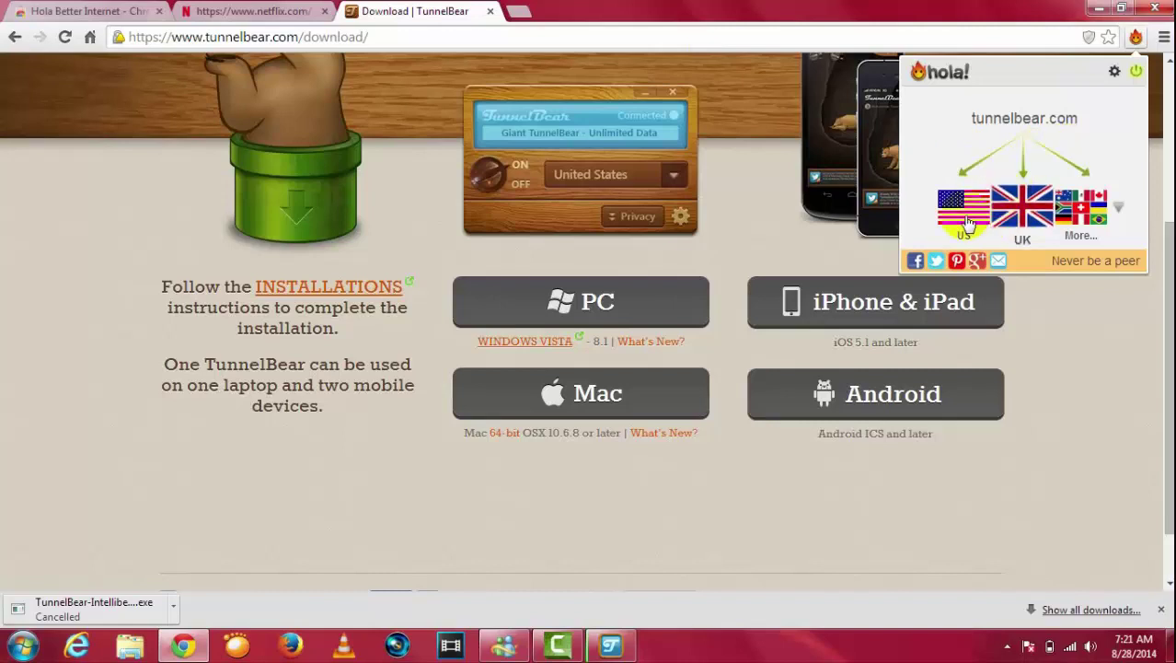
left_click(1118, 209)
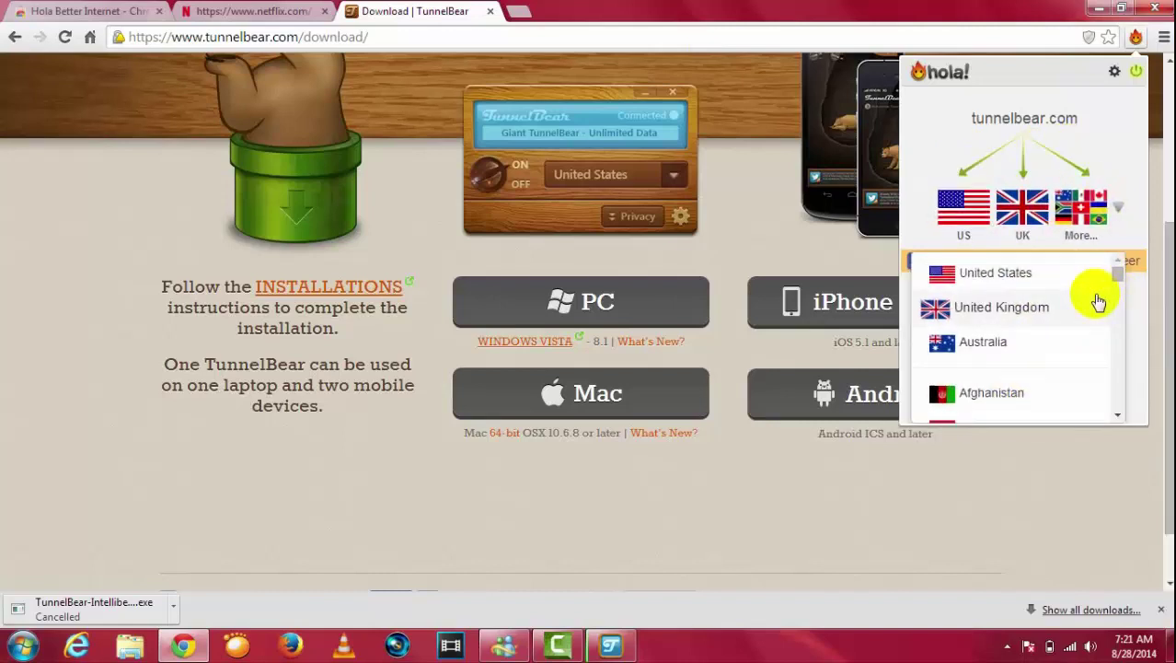
left_click_drag(1116, 269, 1111, 368)
left_click(1012, 341)
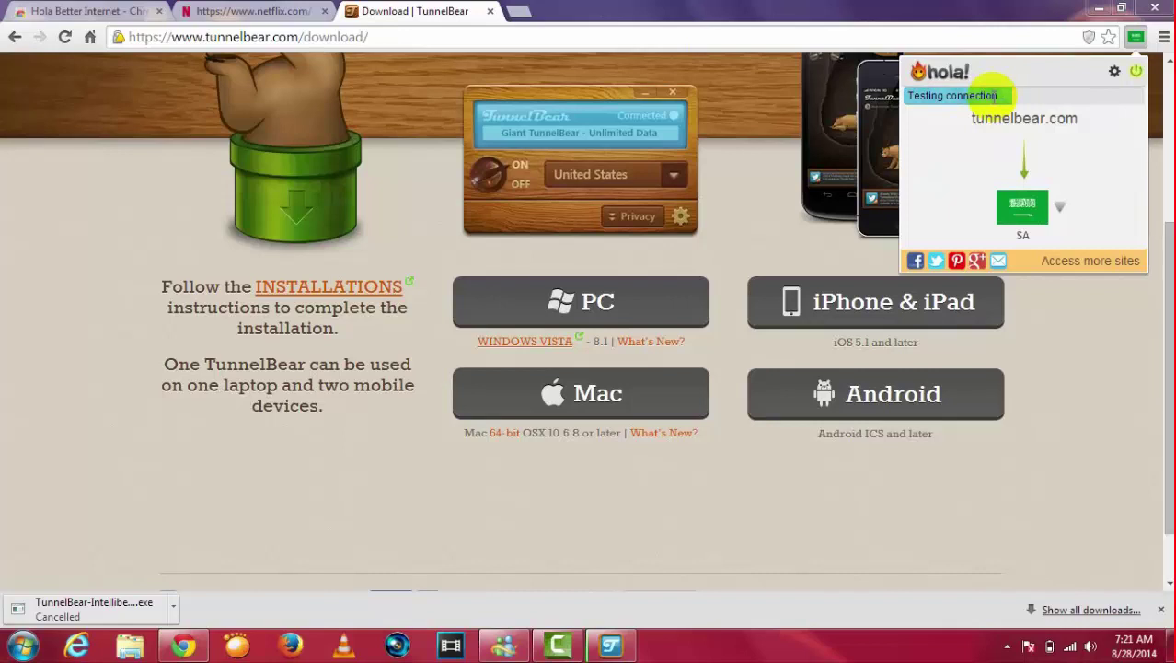
- Reload the Netflix tab so its homepage loads, and check the Hola extension panel
left_click(243, 12)
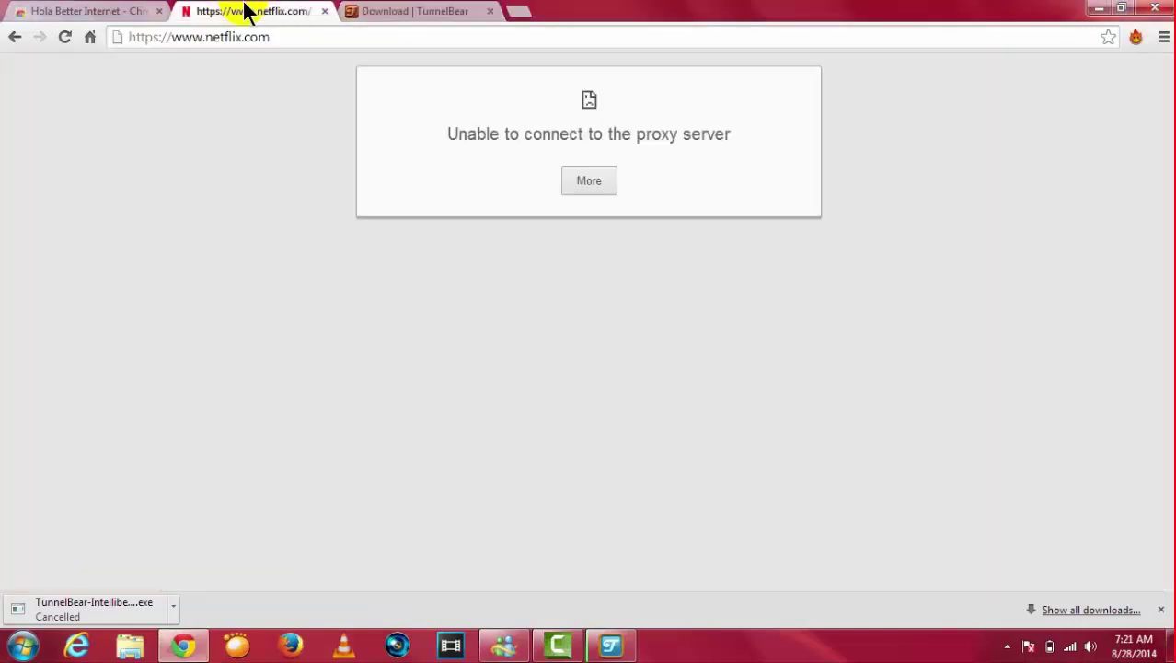
left_click(315, 38)
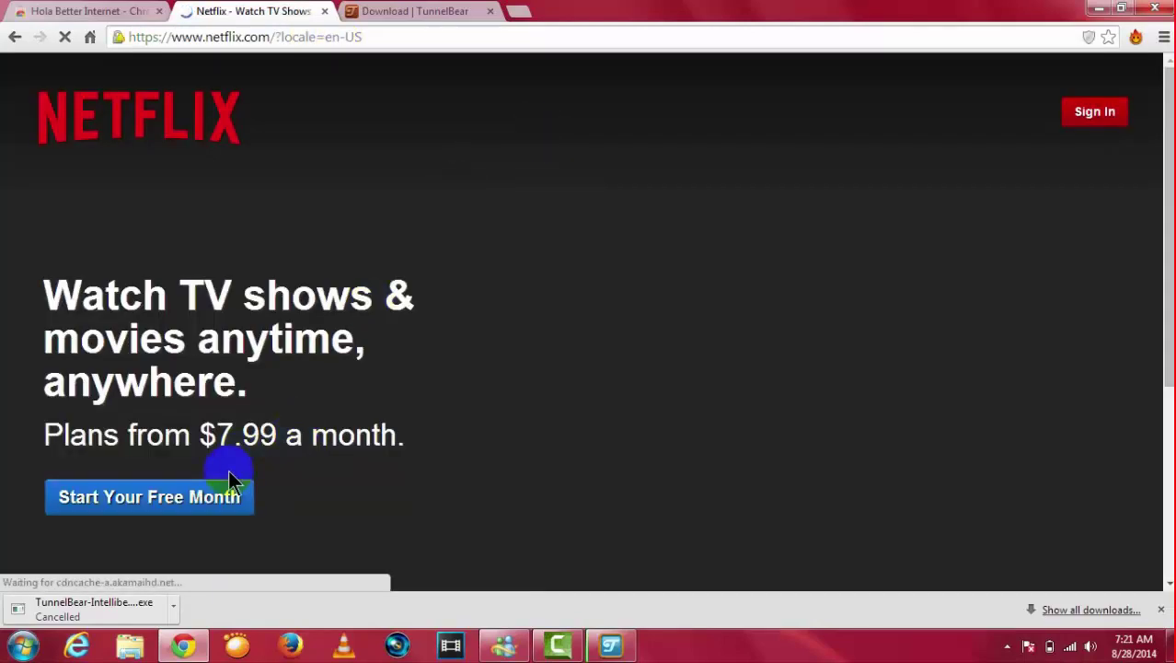
left_click(1138, 39)
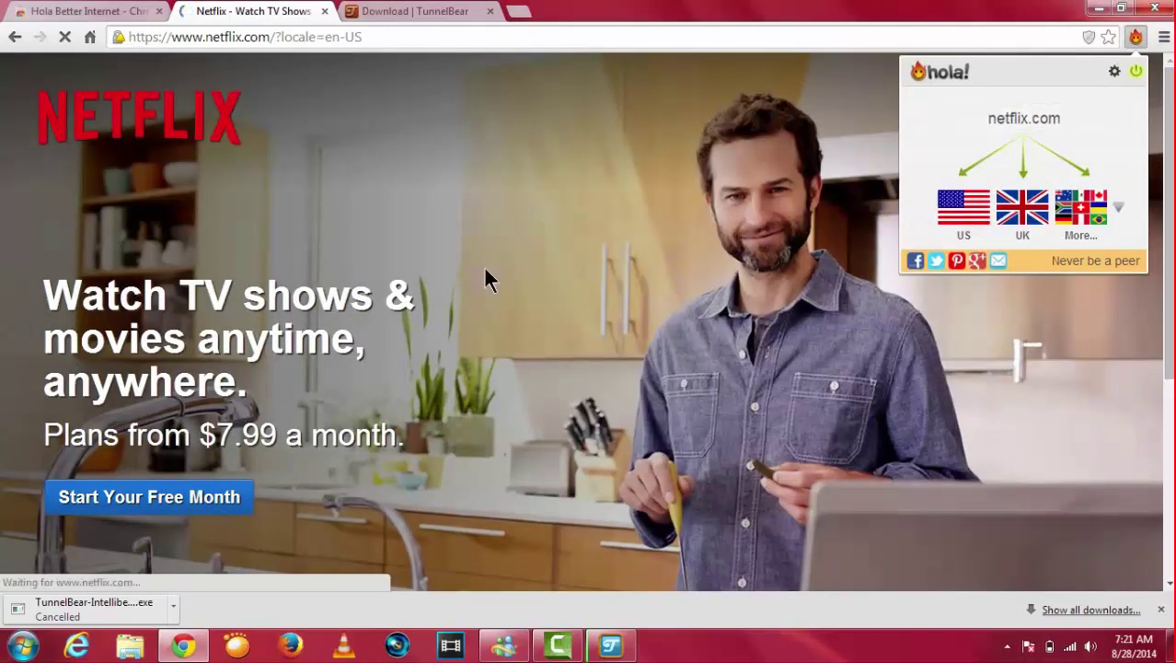
left_click(153, 147)
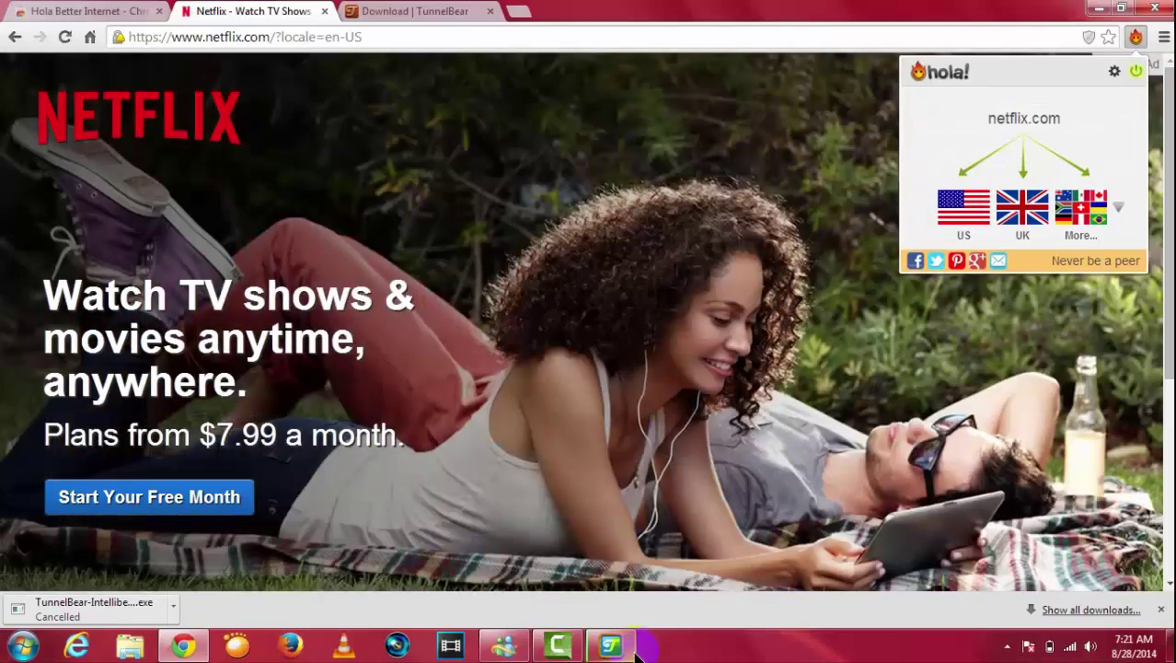
- Turn TunnelBear OFF, close its window, and dismiss the hidden tray icons panel
left_click(635, 650)
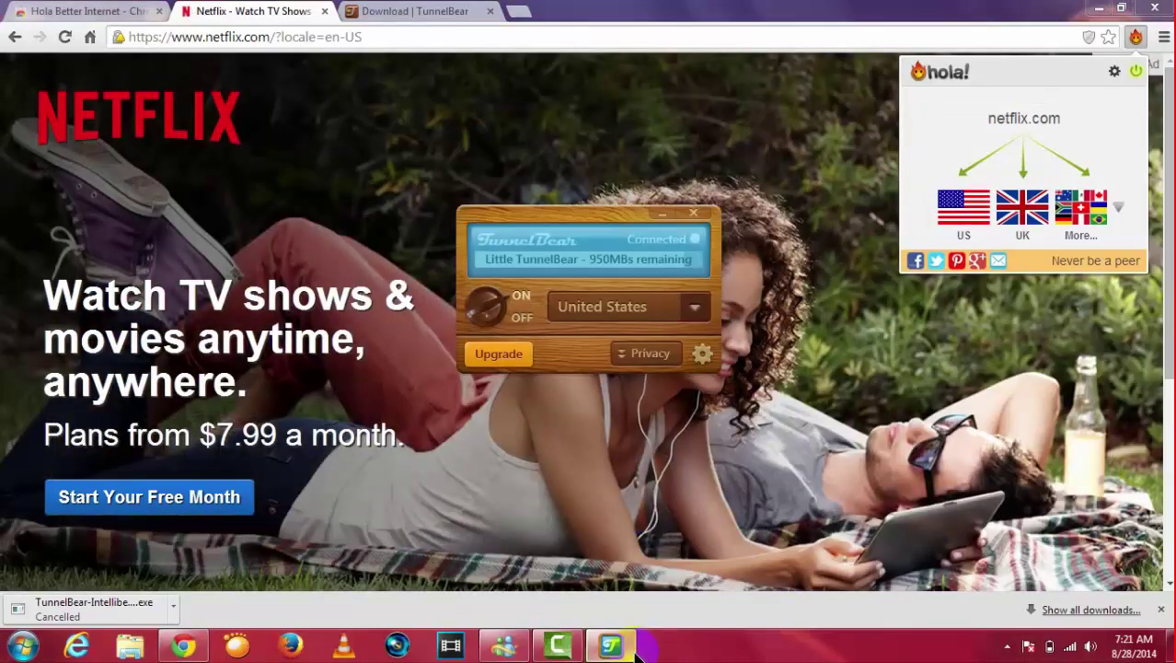
left_click(501, 313)
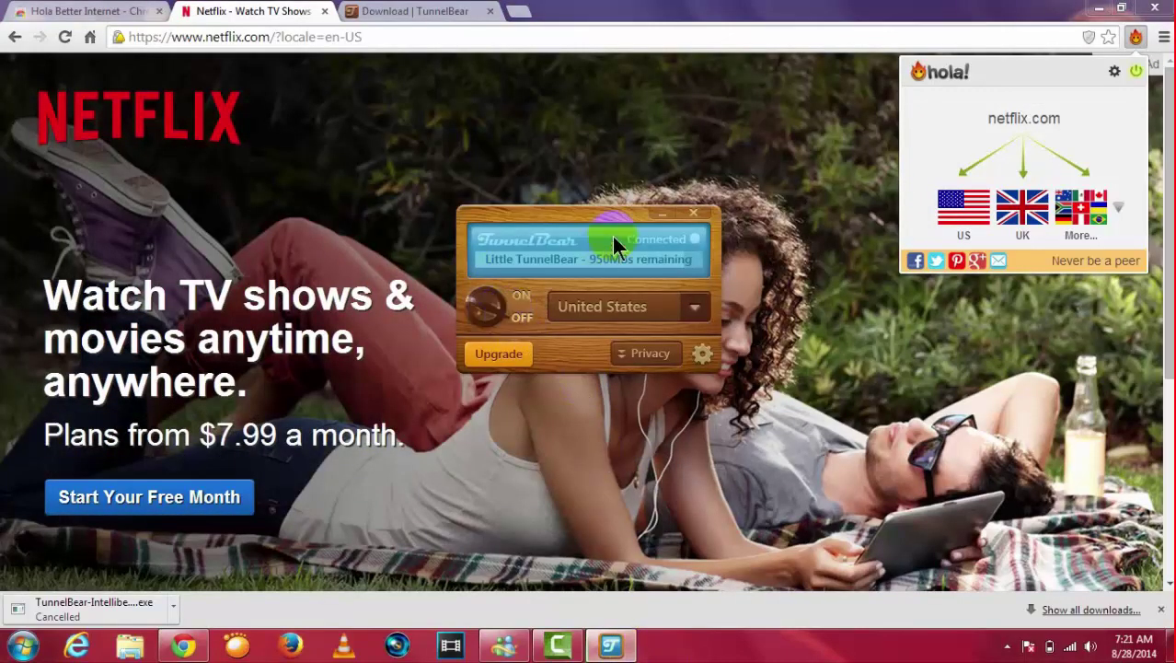
left_click(695, 218)
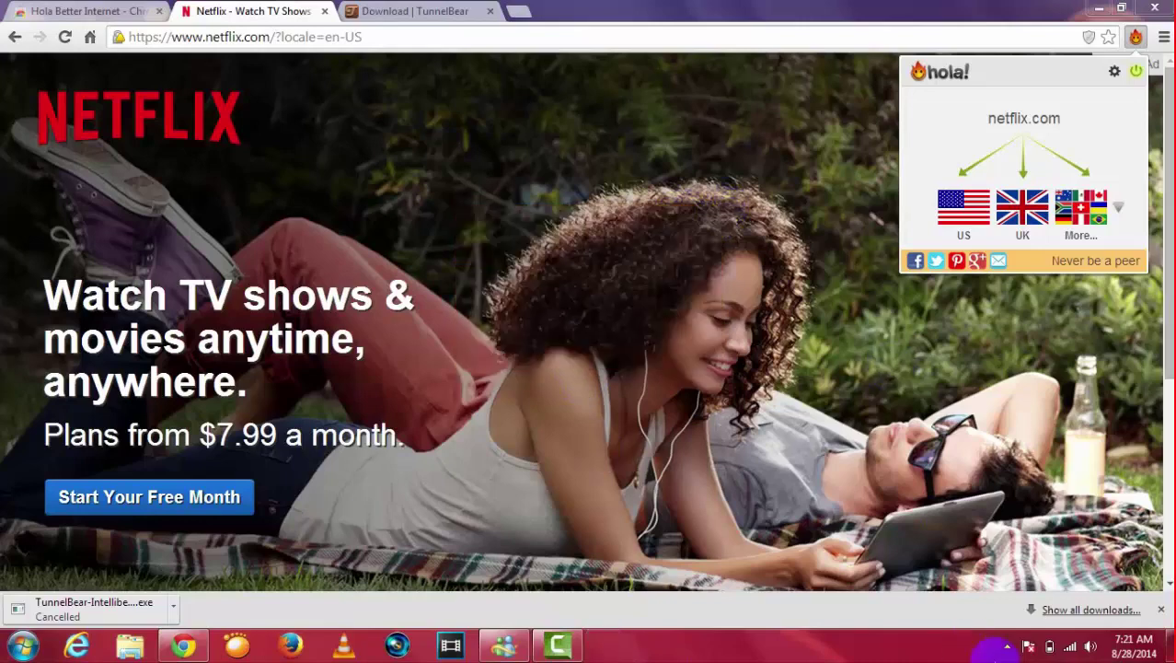
left_click(1007, 646)
left_click(853, 498)
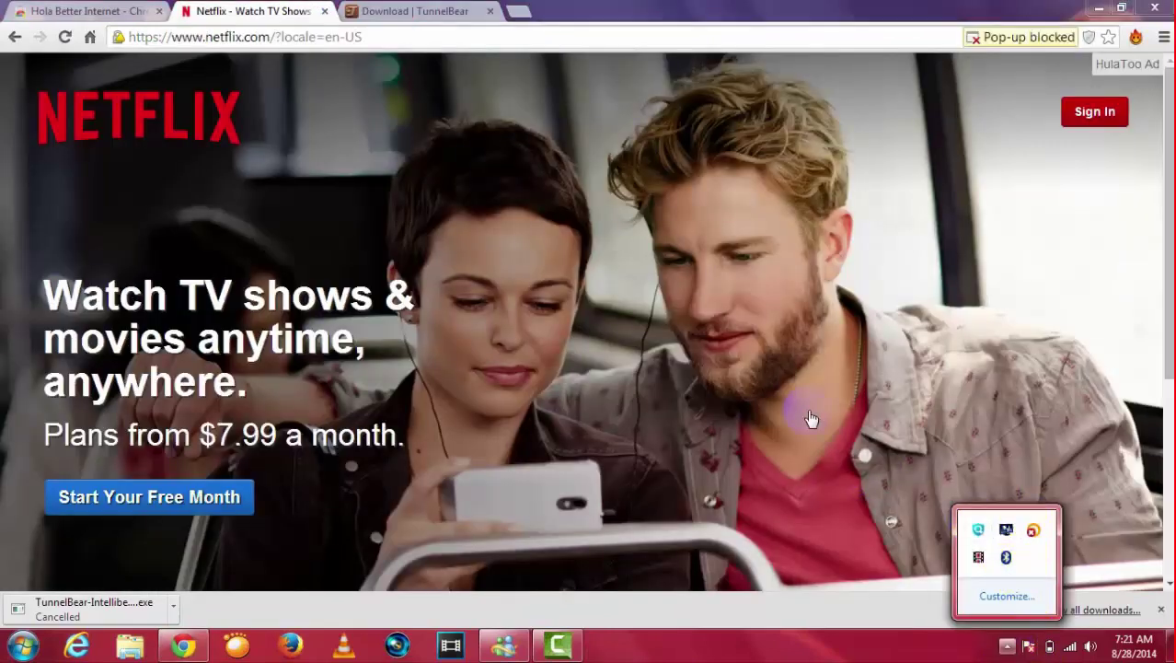
- Reload Netflix and pick Saudi Arabia from Hola's full country list for netflix.com
left_click(811, 416)
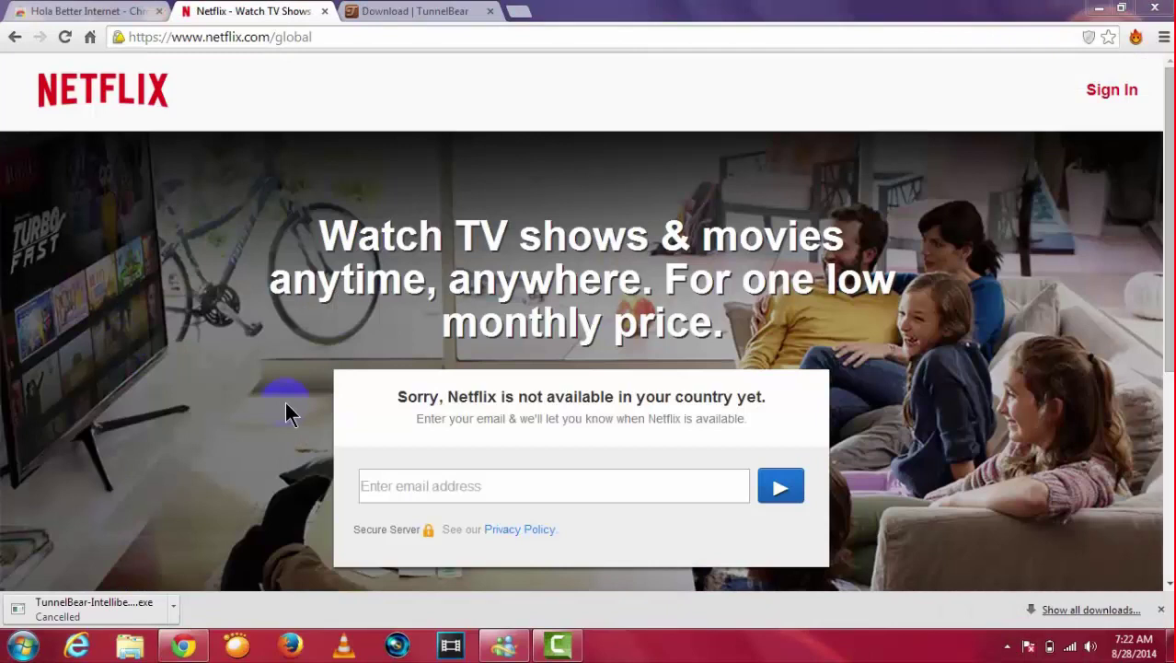
left_click(1139, 37)
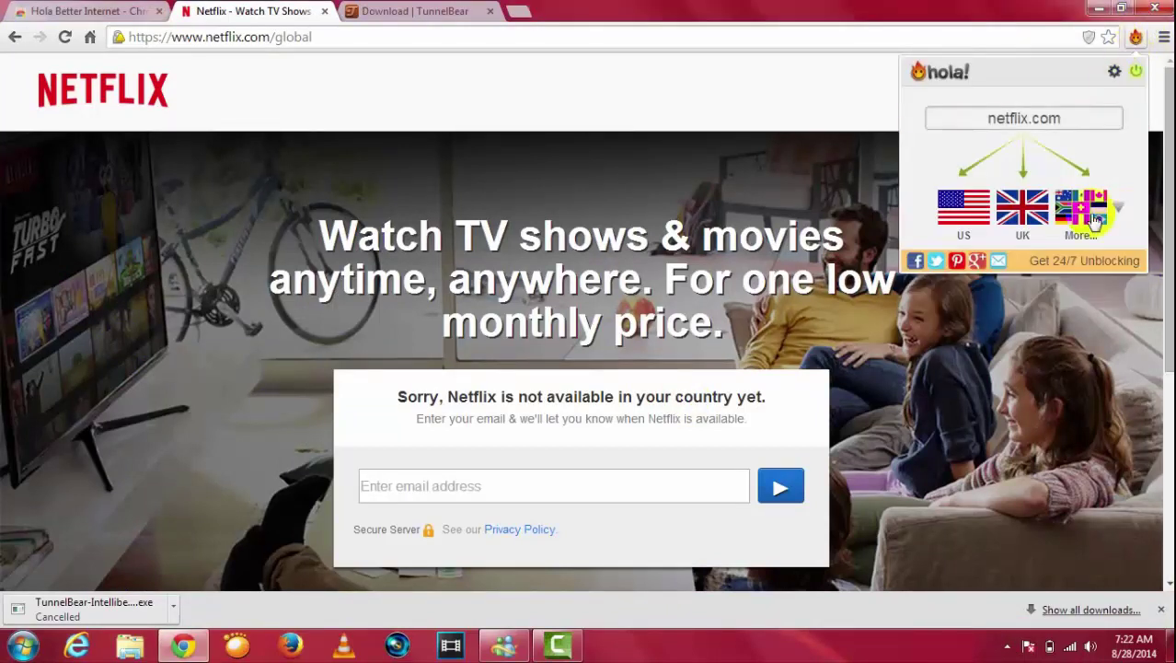
left_click(1119, 209)
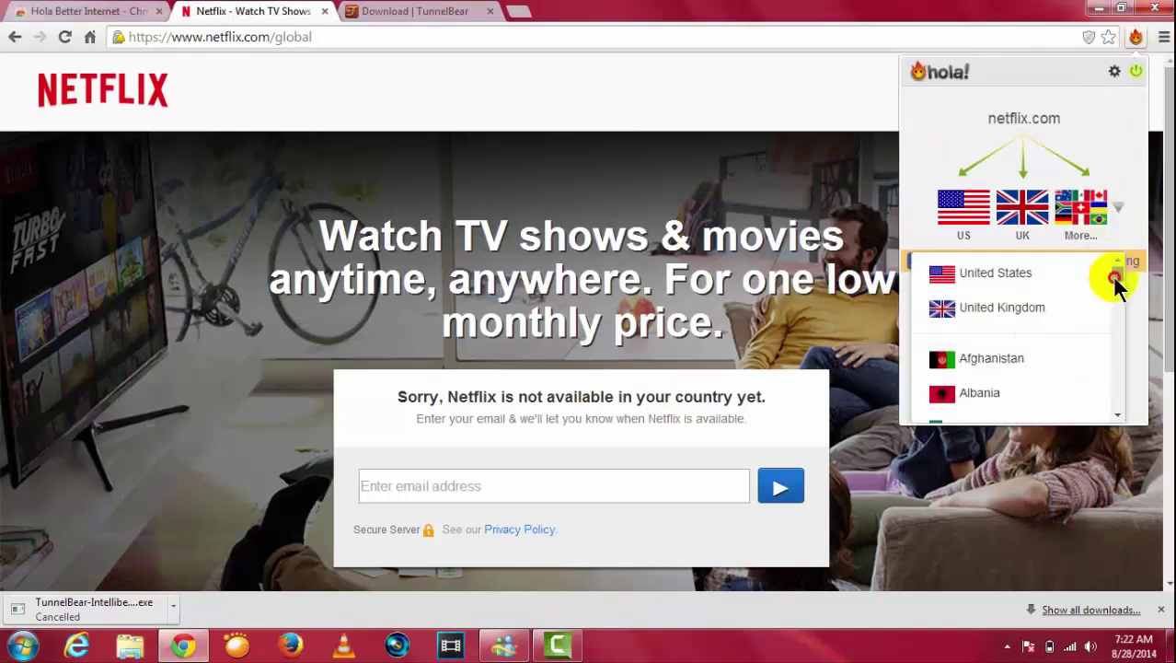
left_click_drag(1112, 276, 1112, 371)
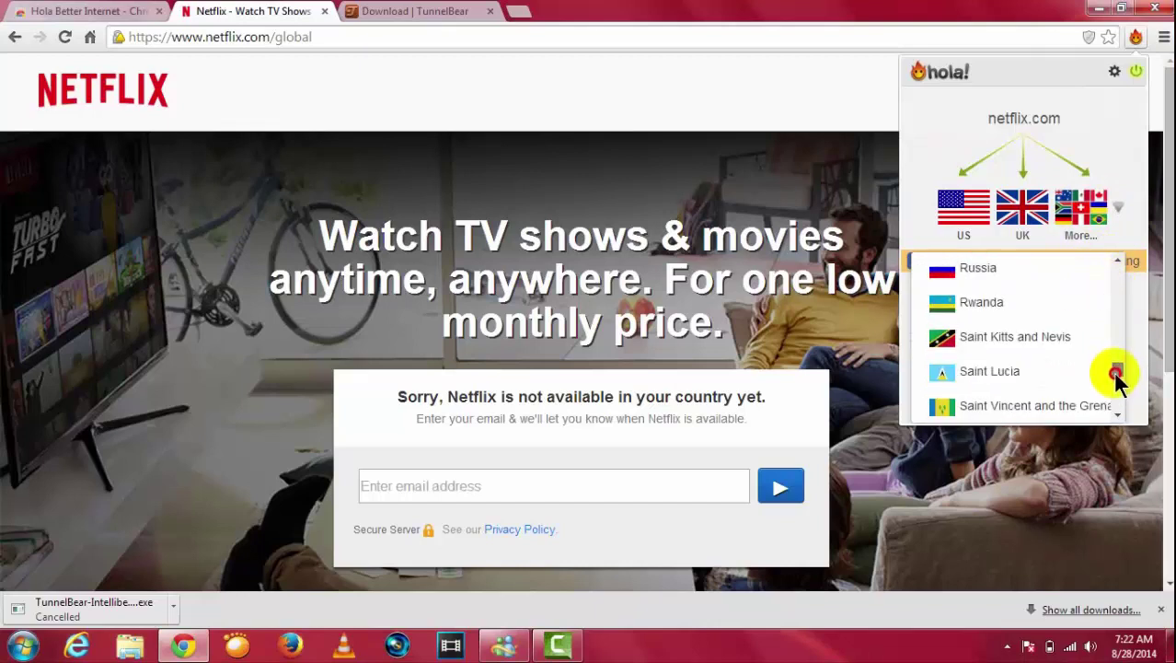
scroll(1032, 357, "down", 10)
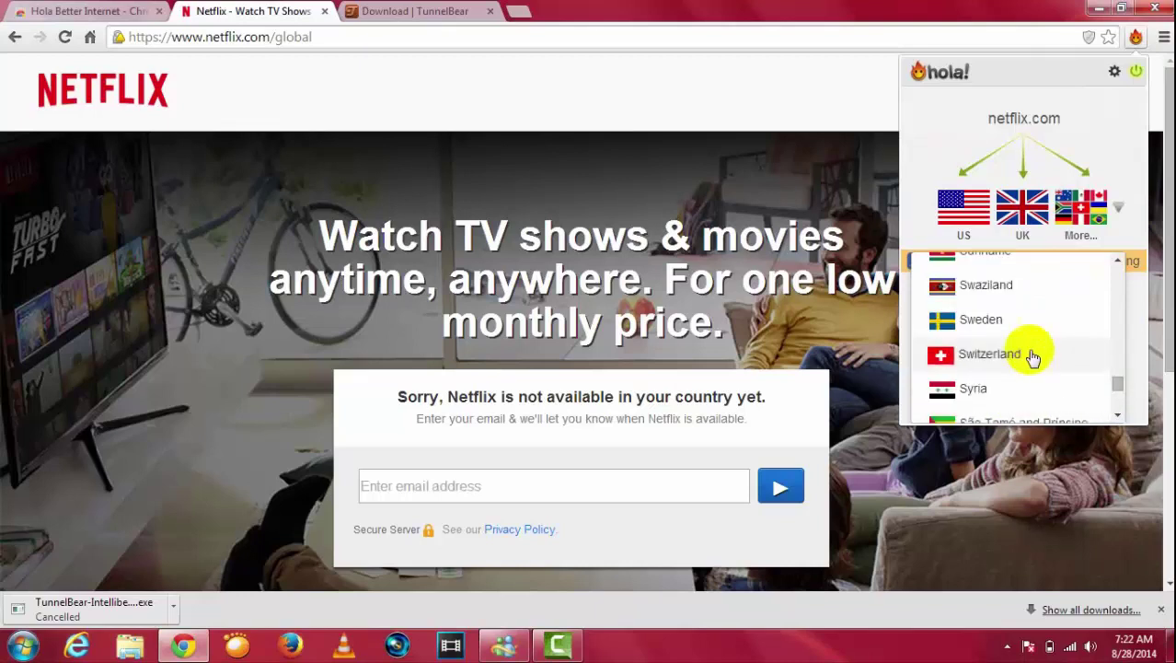
scroll(1033, 357, "up", 7)
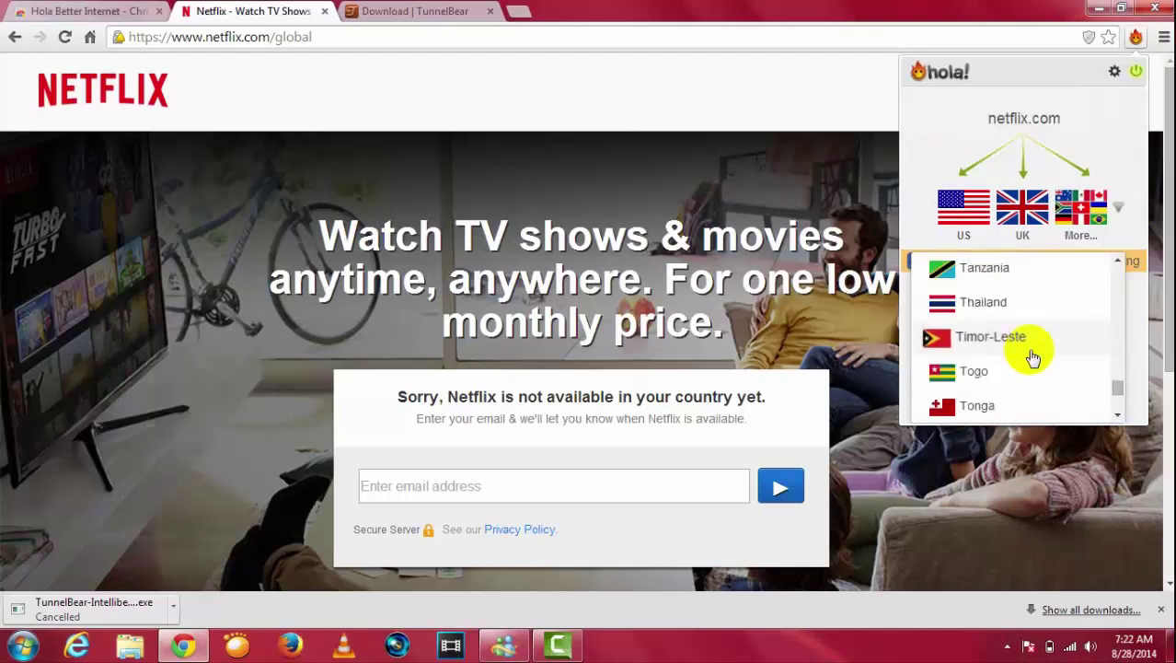
scroll(1031, 357, "up", 3)
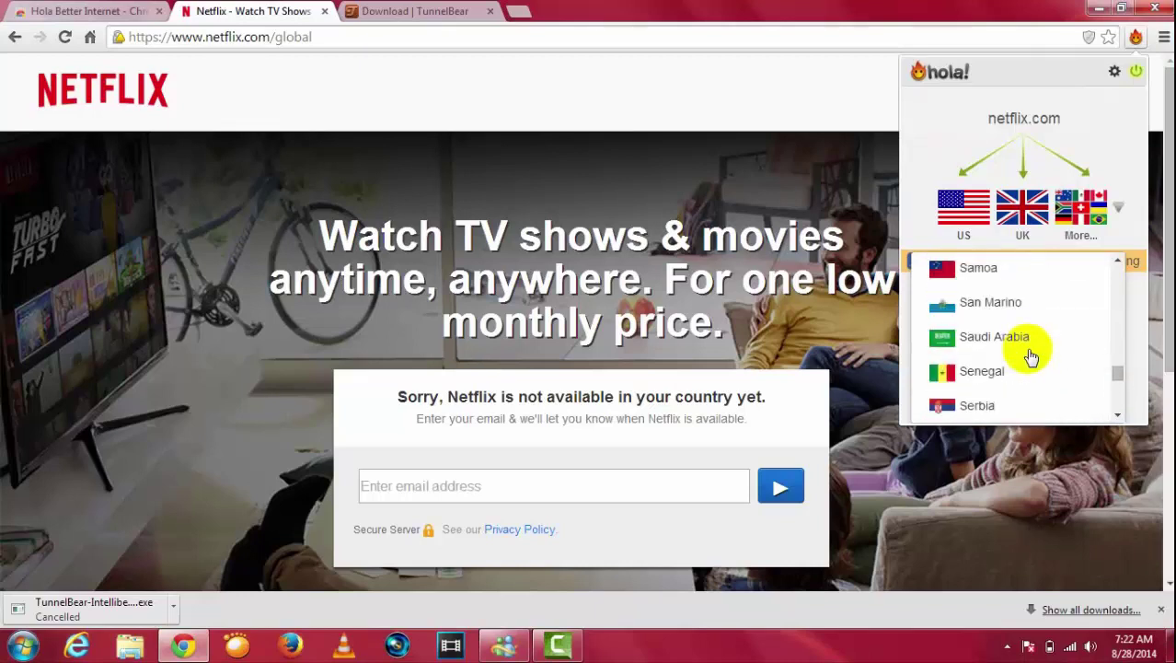
left_click(1025, 343)
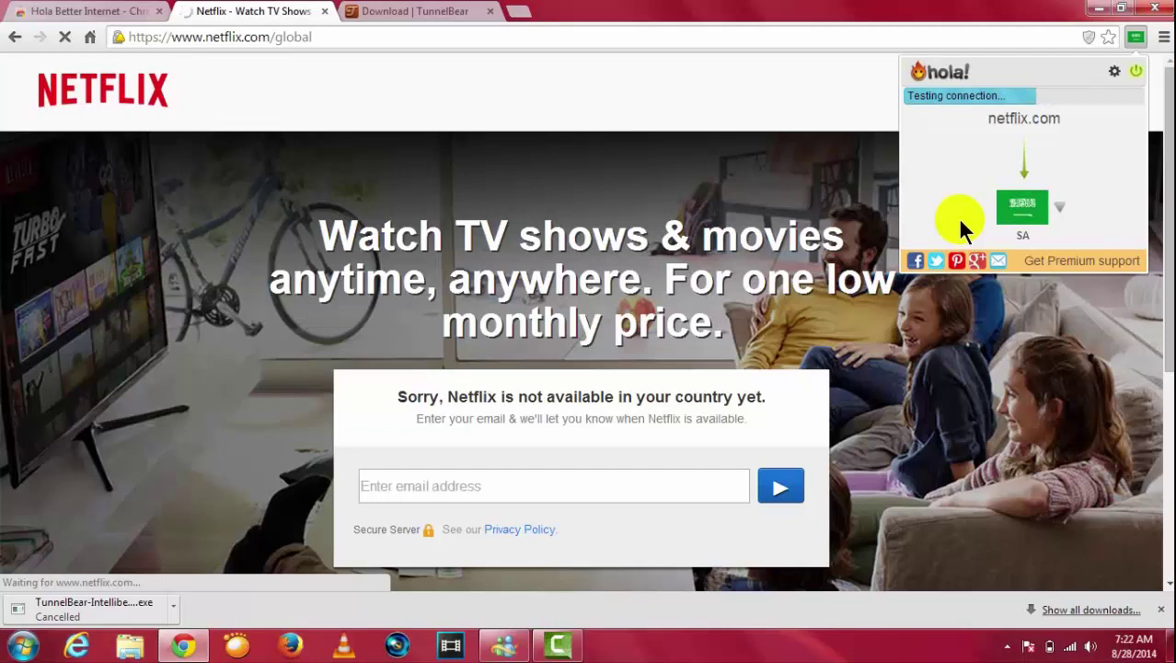
- Dismiss the Hola panel, downloads bar and hidden tray icons, then bring the Hola panel back up
left_click(1160, 609)
left_click(1006, 646)
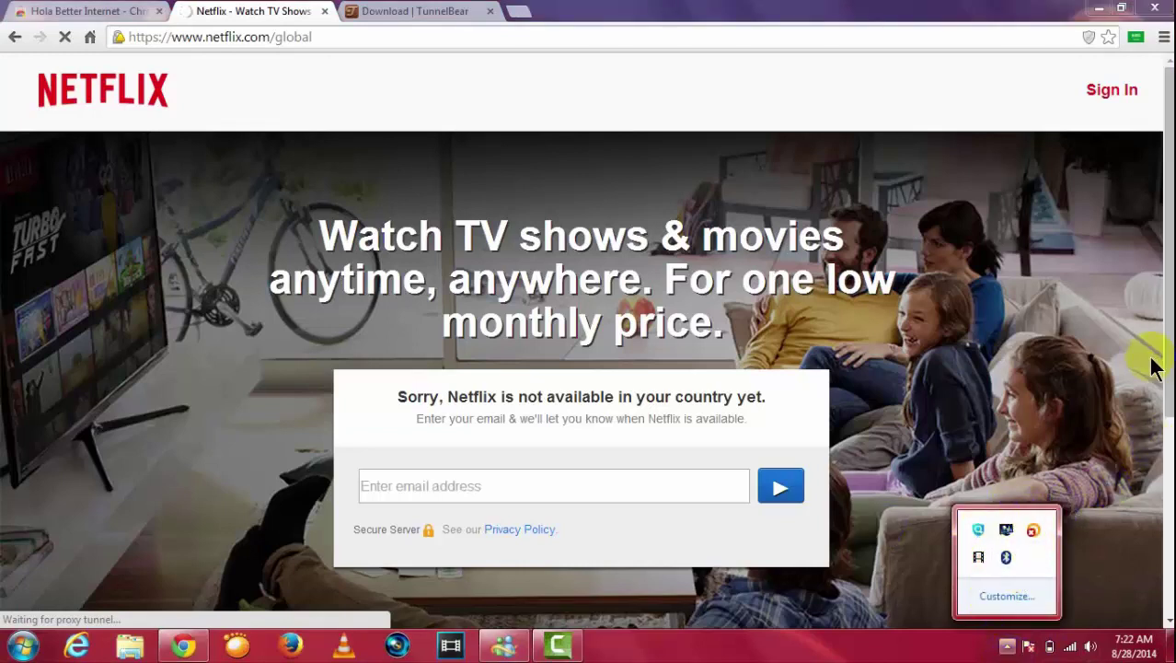
left_click(1011, 507)
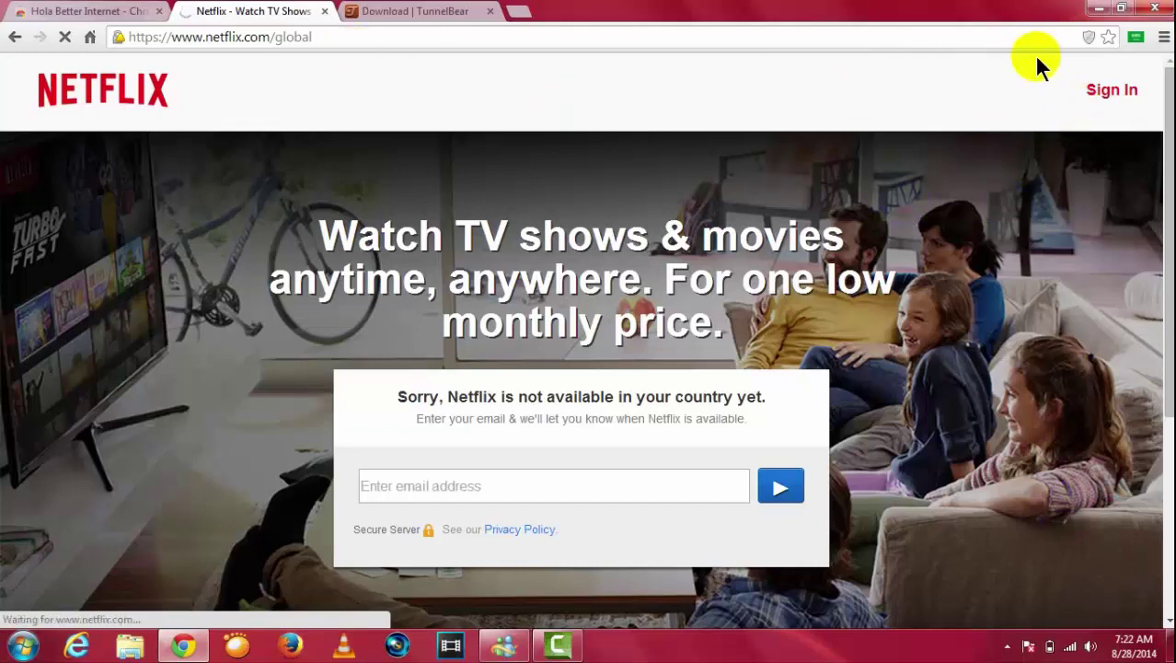
left_click(1135, 39)
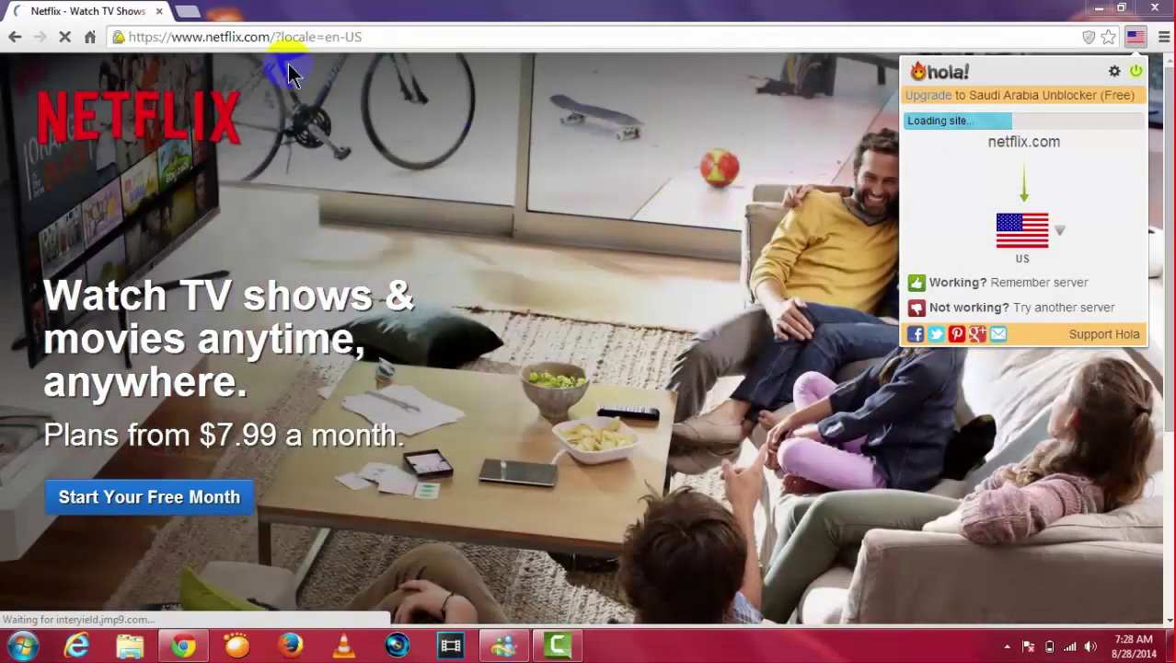
- Minimize Chrome, drag the TunnelBear shortcut into the desktop icon grid, then restore and re-minimize Chrome
left_click(1094, 11)
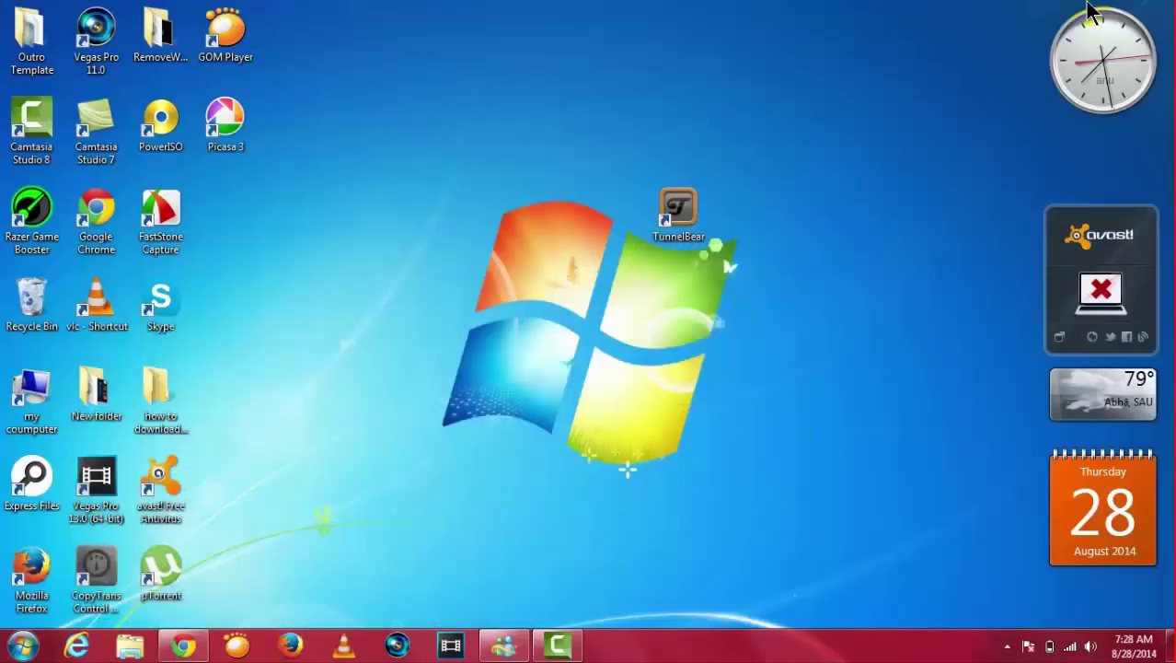
left_click_drag(679, 211, 625, 395)
left_click_drag(702, 193, 251, 194)
left_click_drag(359, 156, 198, 262)
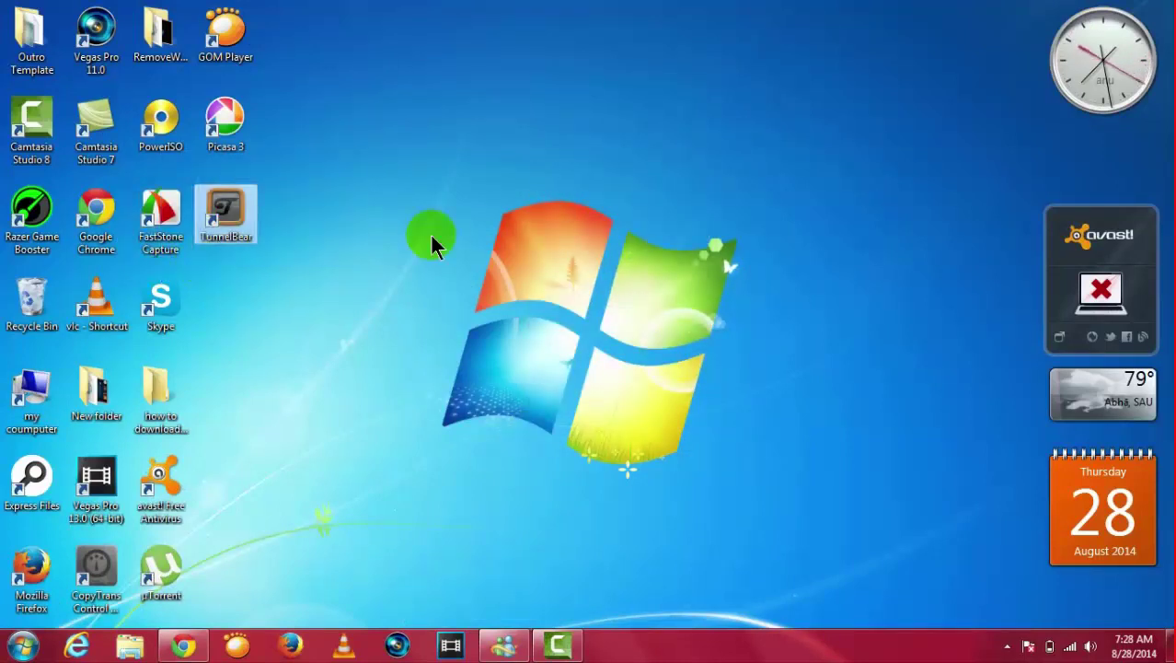
left_click(179, 644)
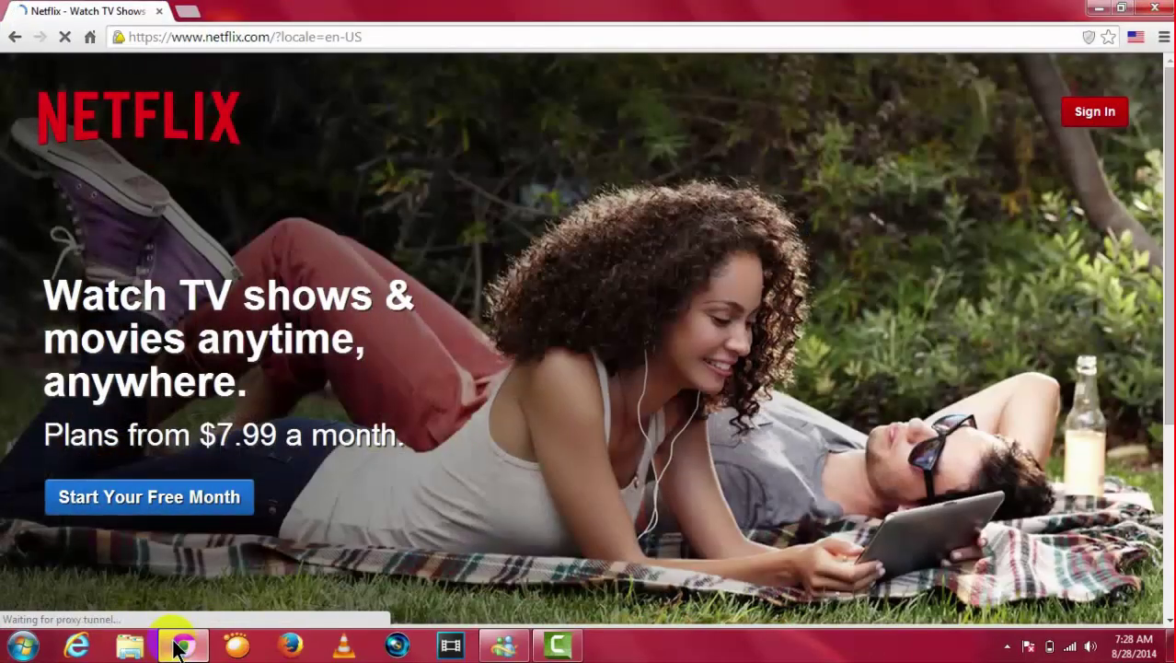
left_click(1095, 9)
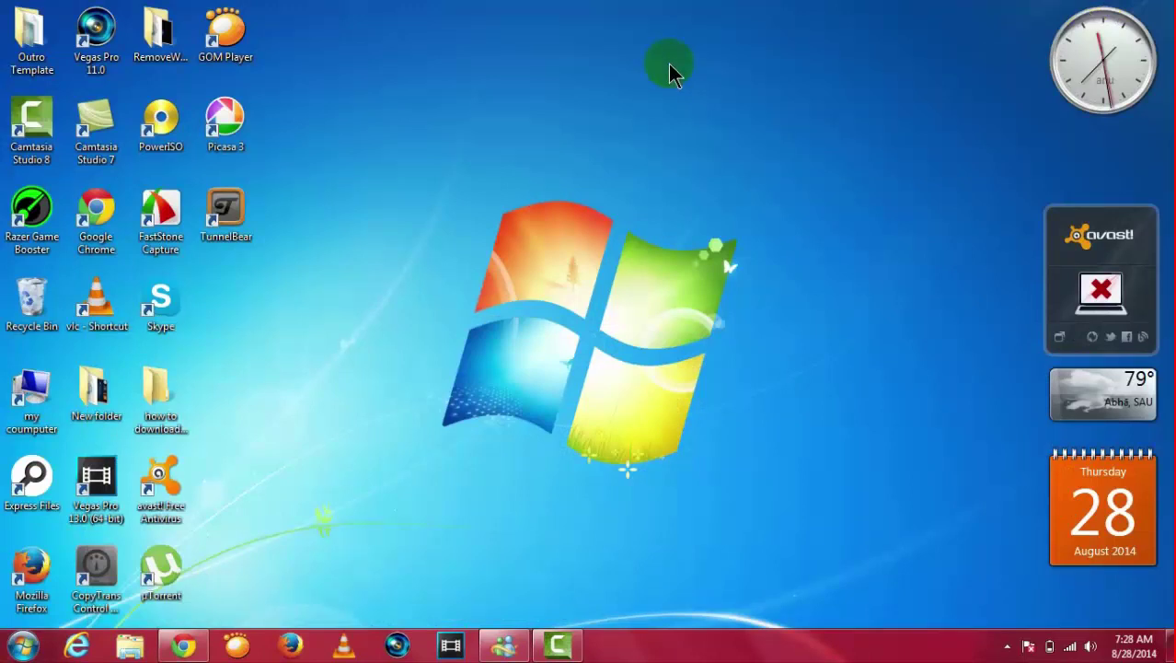